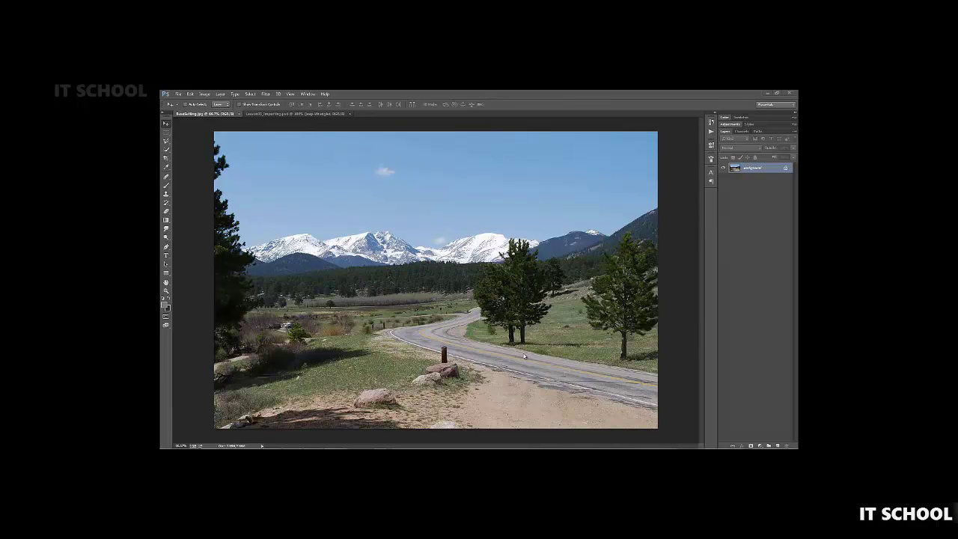
# Import the jeep-Wrangler model from the jeep folder as a new 3D layer over the road photo
pyautogui.click(278, 94)
pyautogui.click(292, 101)
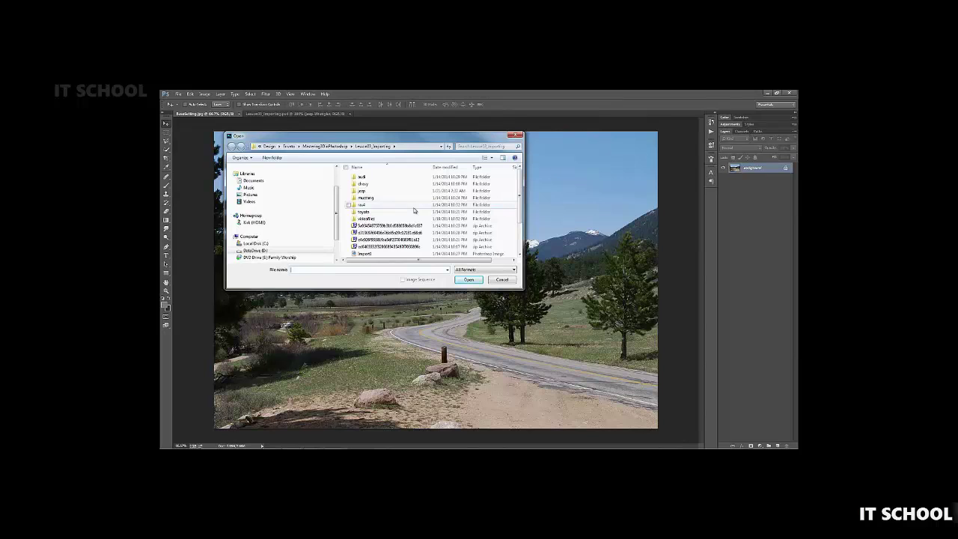
pyautogui.doubleClick(362, 190)
pyautogui.click(371, 190)
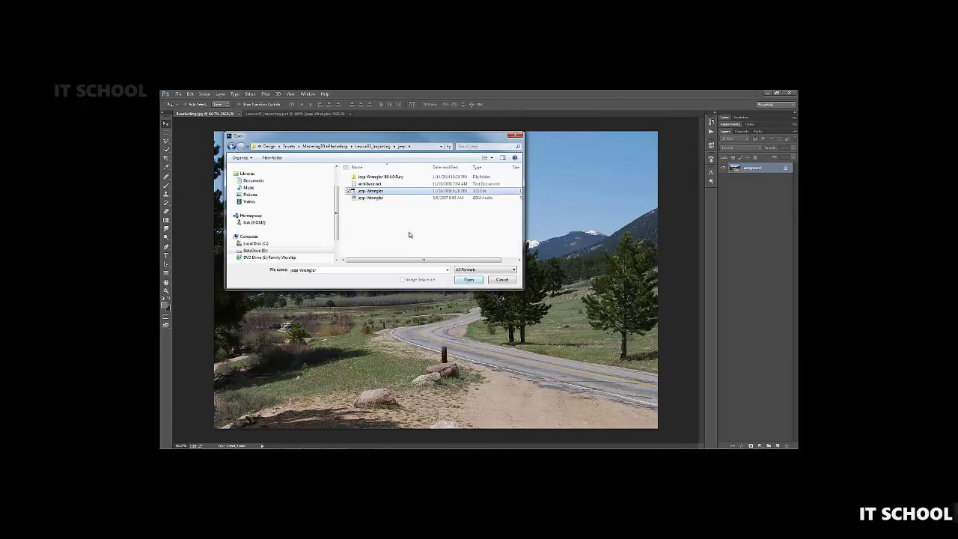
pyautogui.click(469, 279)
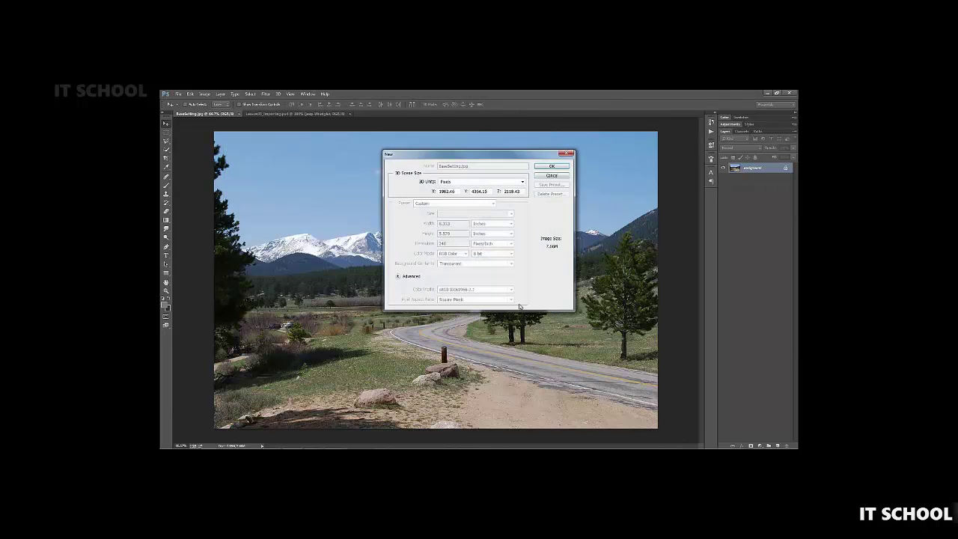
# Set the 3D scene units to inches, accept the scene size and switch to the 3D workspace
pyautogui.click(510, 182)
pyautogui.click(498, 191)
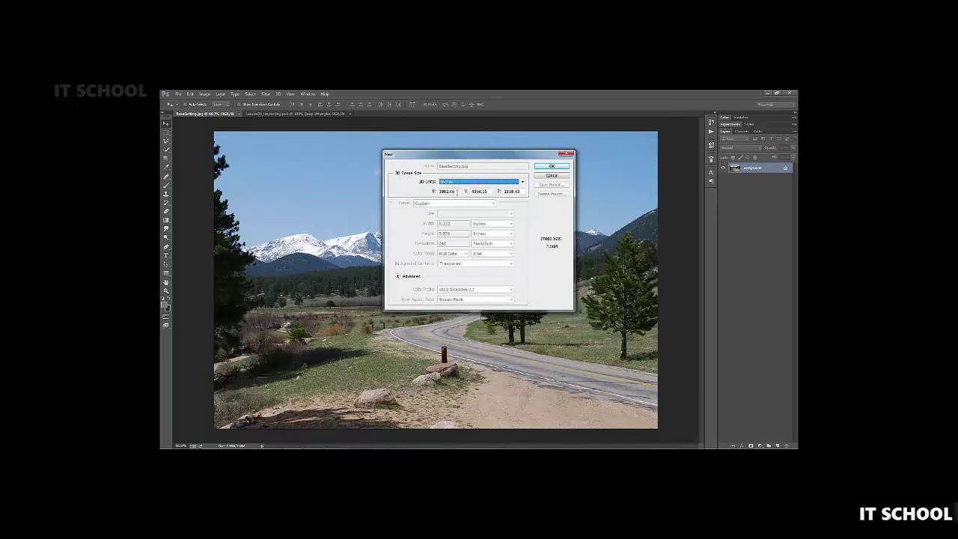
pyautogui.click(552, 166)
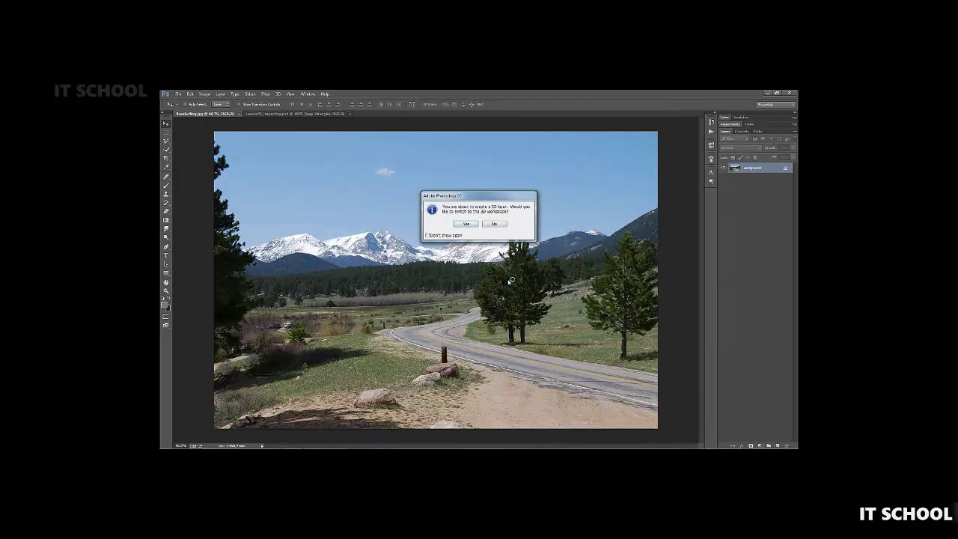
pyautogui.click(473, 225)
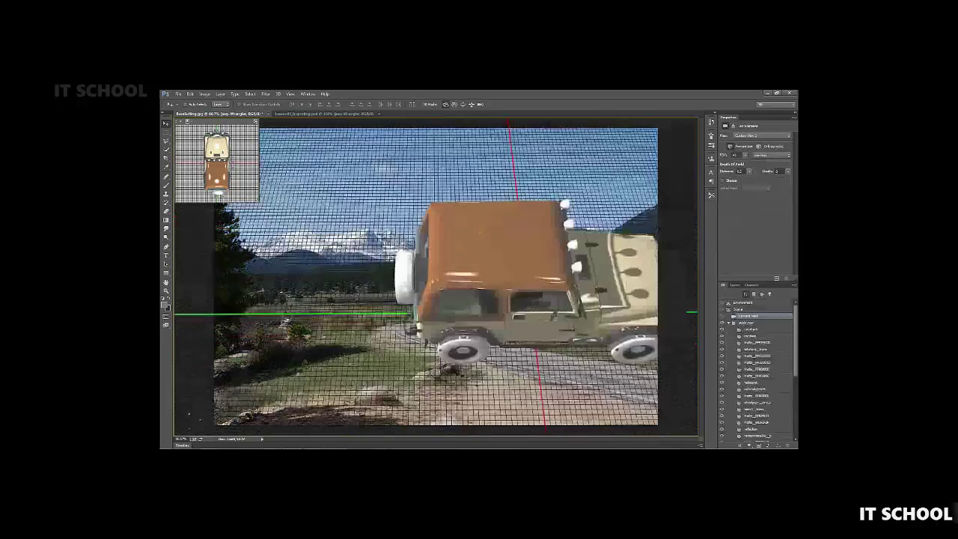
# Orbit the 3D camera toward the road's perspective and scale the jeep down to fit on the road
pyautogui.moveTo(500, 301); pyautogui.dragTo(465, 298)
pyautogui.moveTo(262, 122); pyautogui.dragTo(304, 121)
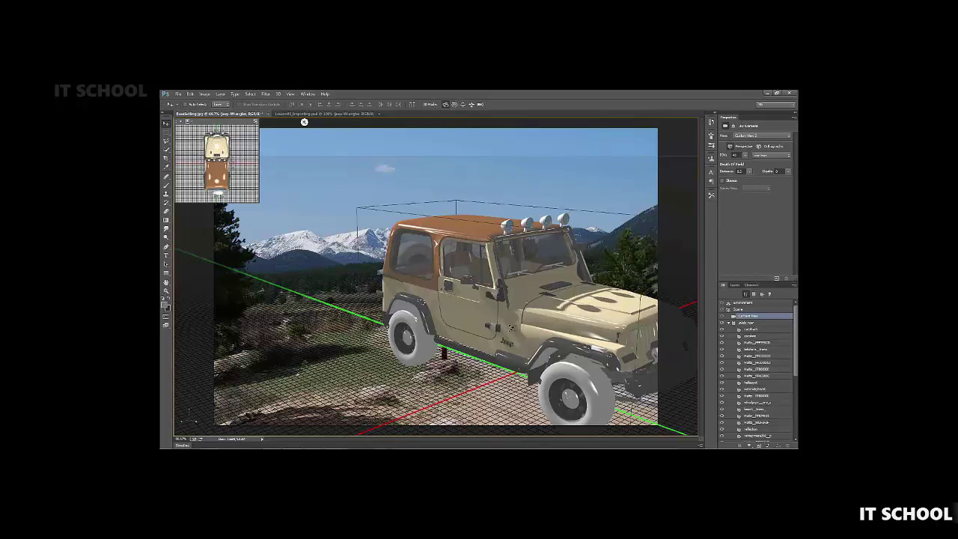
pyautogui.click(749, 323)
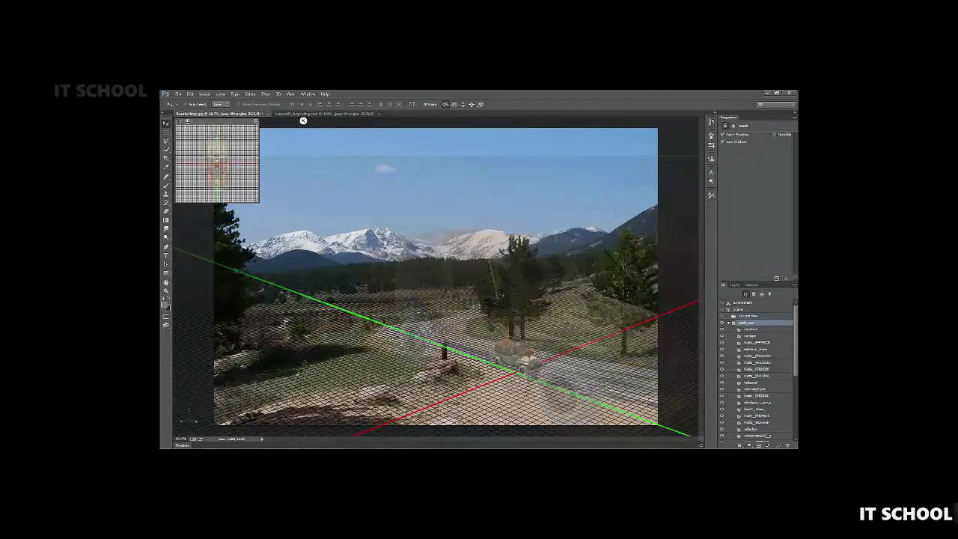
pyautogui.click(751, 315)
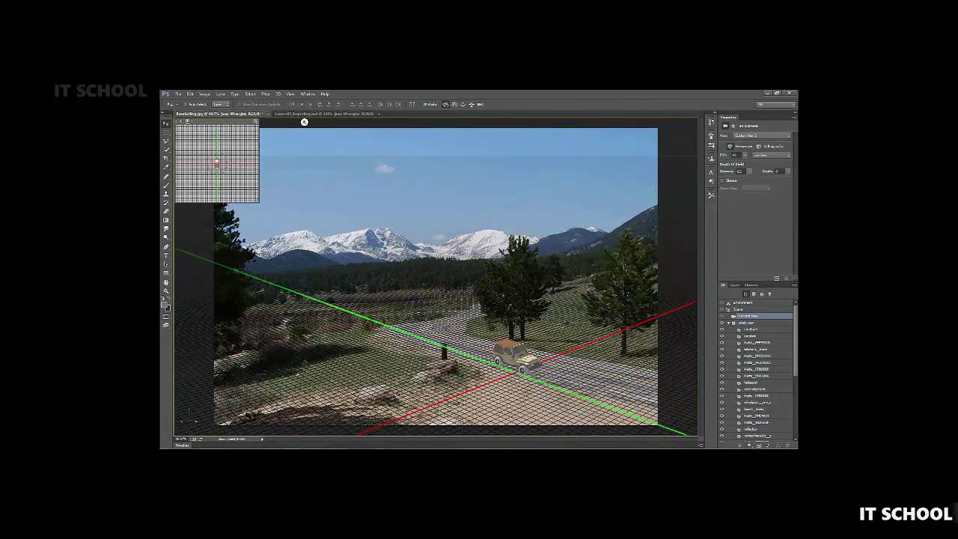
pyautogui.moveTo(304, 122); pyautogui.dragTo(298, 122)
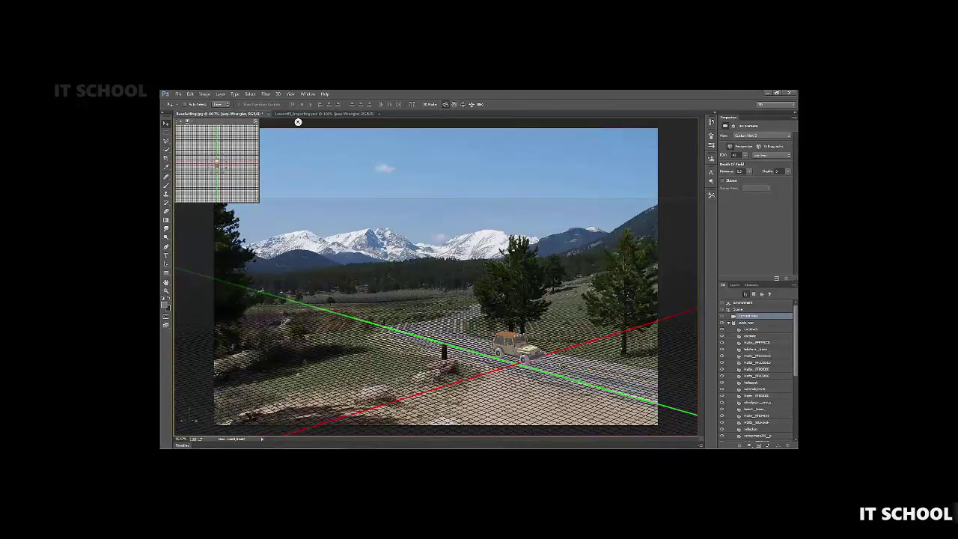
# Collapse the jeep's mesh list, select the infinite light and change its direction over the scene
pyautogui.click(729, 322)
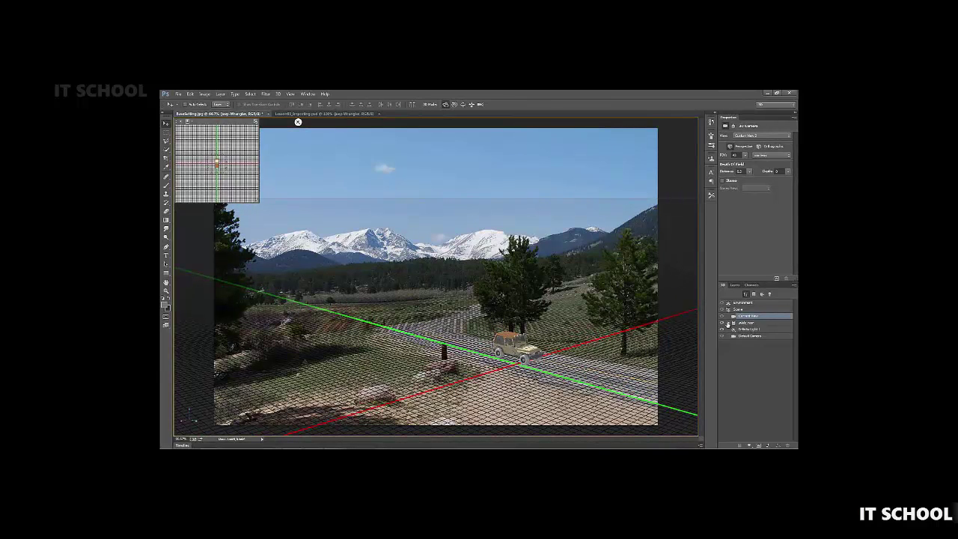
pyautogui.click(746, 329)
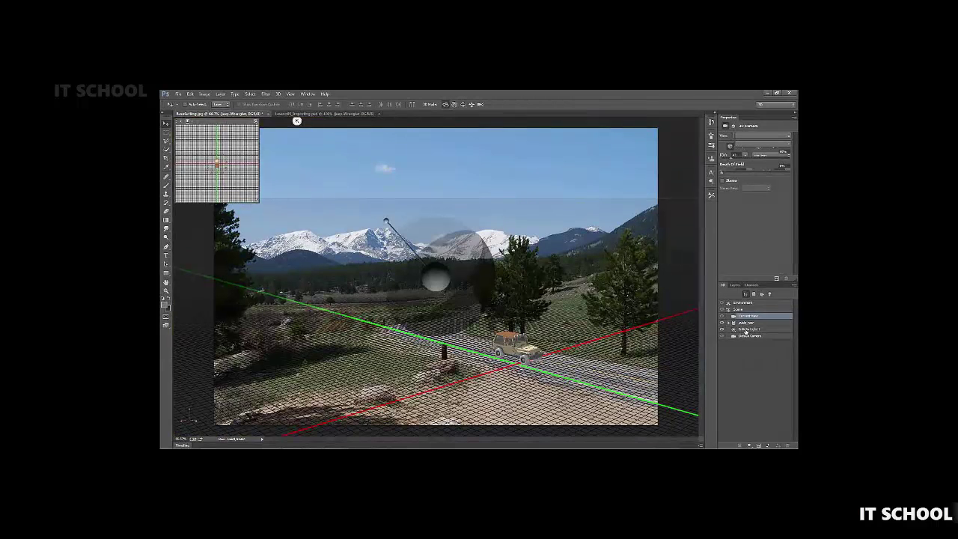
pyautogui.click(746, 330)
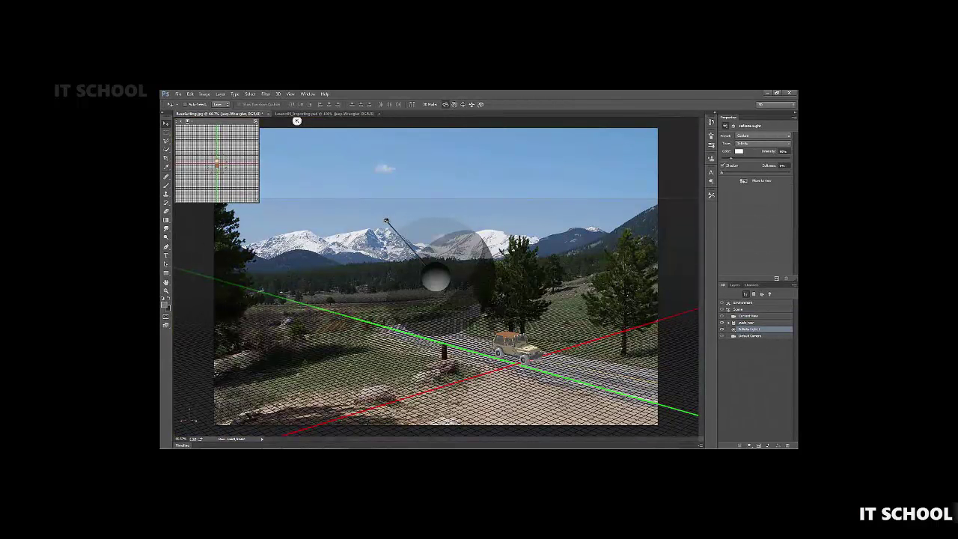
pyautogui.moveTo(419, 227); pyautogui.dragTo(440, 190)
pyautogui.moveTo(443, 120); pyautogui.dragTo(377, 432)
pyautogui.moveTo(376, 432)
pyautogui.mouseDown()
pyautogui.moveTo(349, 432)
pyautogui.moveTo(537, 432)
pyautogui.moveTo(498, 432)
pyautogui.mouseUp()
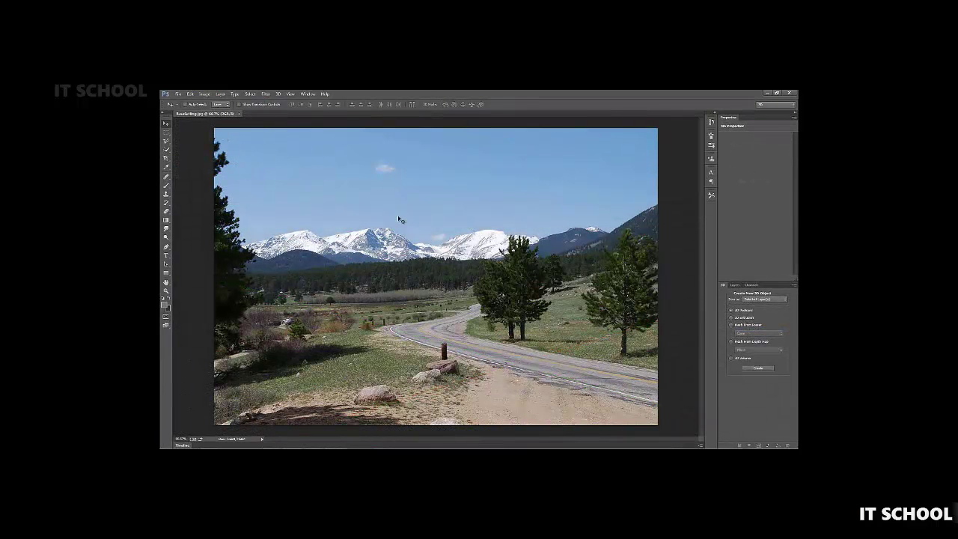
# Add a blank layer above the background and create a 3D mesh from it with the Cube preset
pyautogui.click(735, 286)
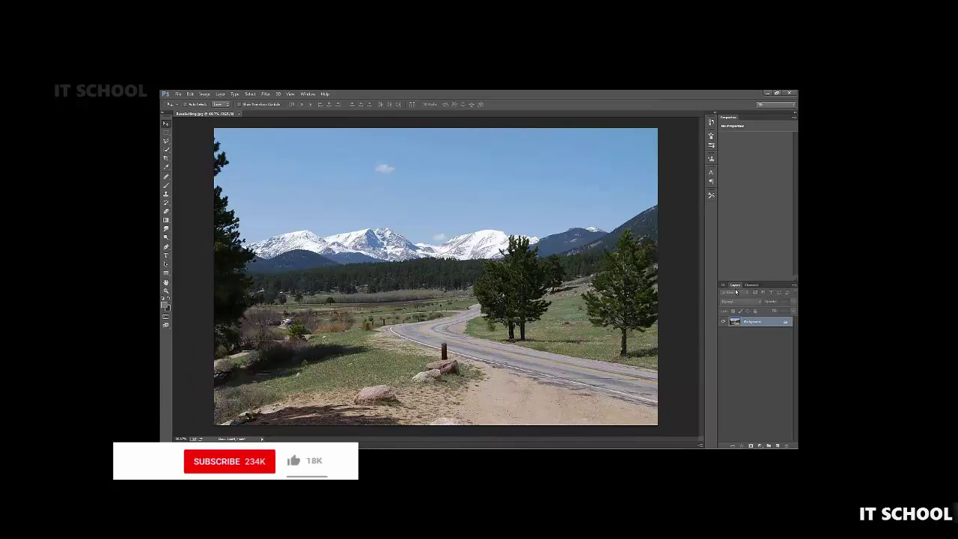
pyautogui.click(776, 445)
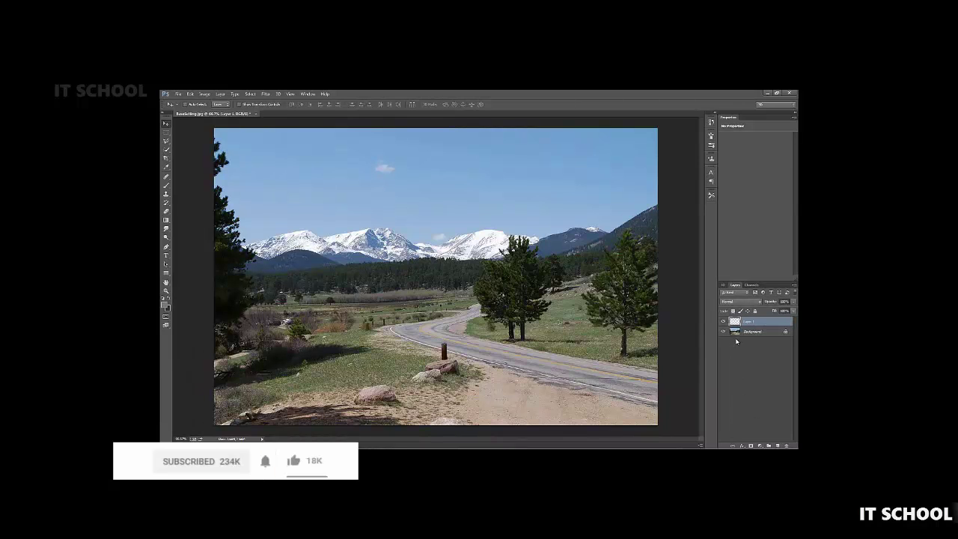
pyautogui.click(723, 285)
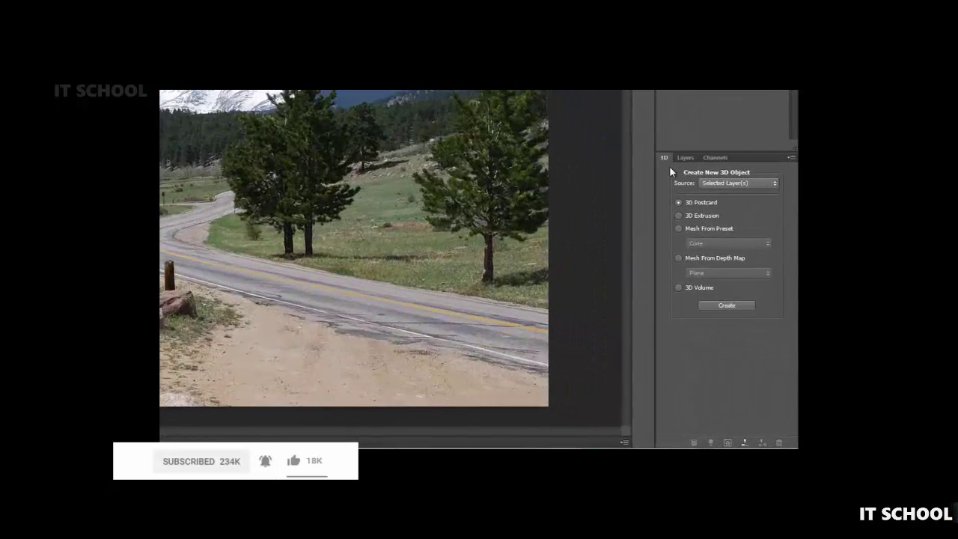
pyautogui.click(697, 227)
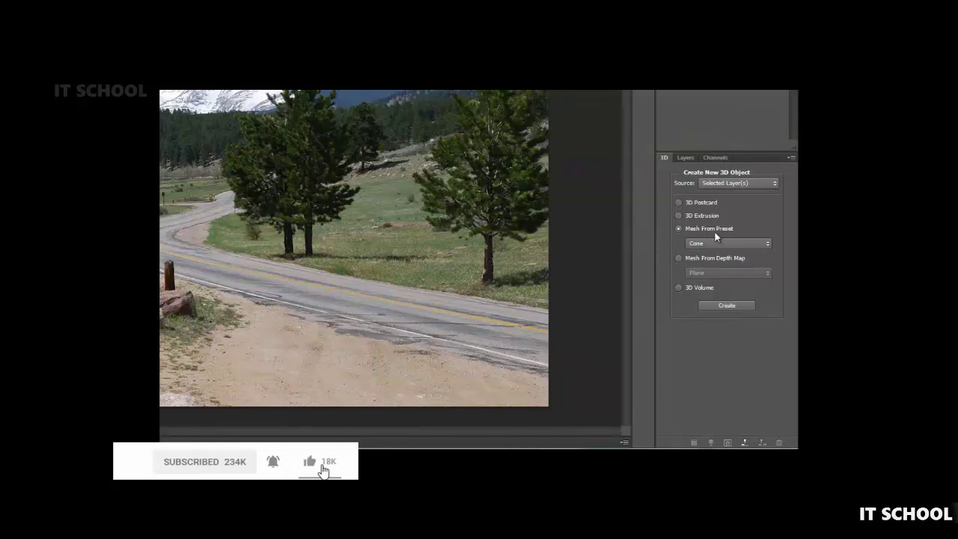
pyautogui.click(716, 243)
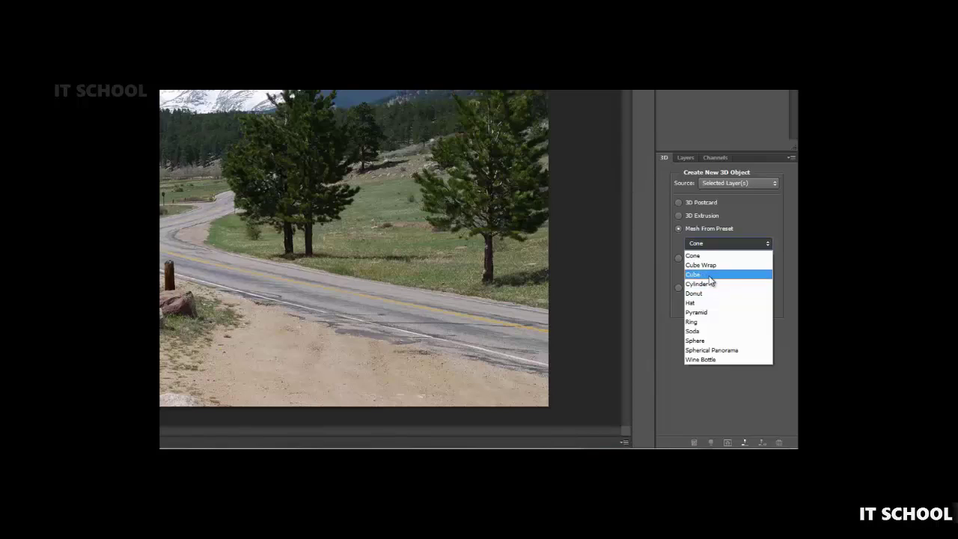
pyautogui.click(708, 274)
pyautogui.click(721, 300)
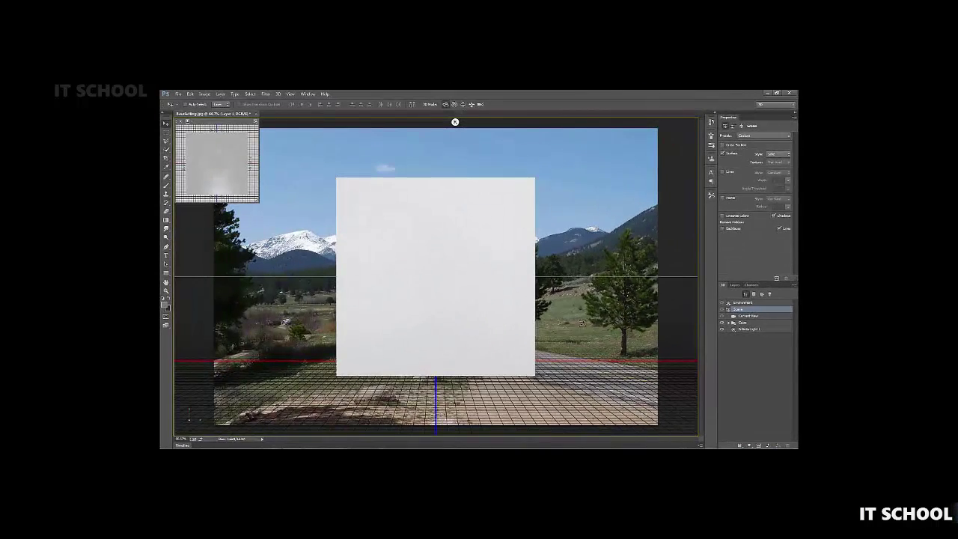
# Orbit the camera to see two sides of the cube and scale the cube down uniformly
pyautogui.moveTo(549, 259); pyautogui.dragTo(464, 314)
pyautogui.moveTo(693, 276); pyautogui.dragTo(503, 257)
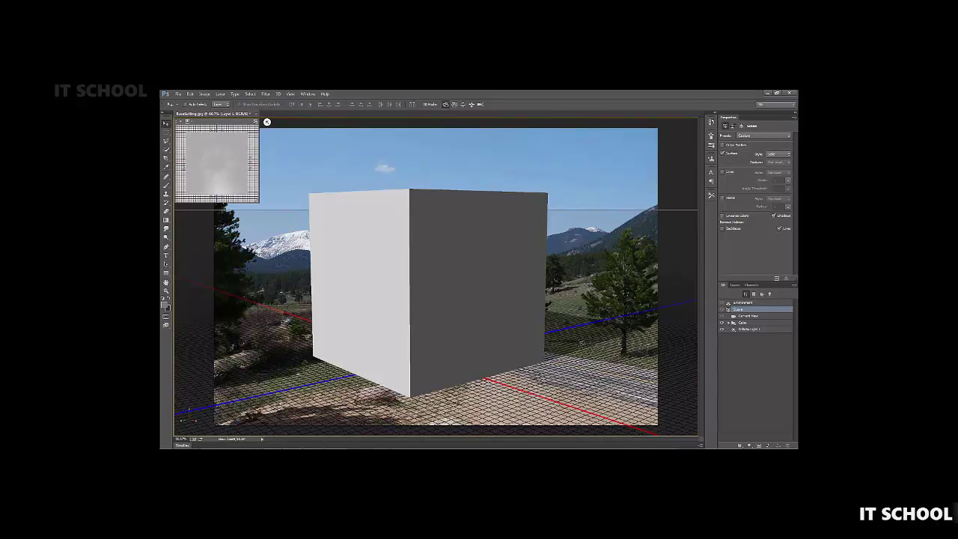
pyautogui.click(746, 323)
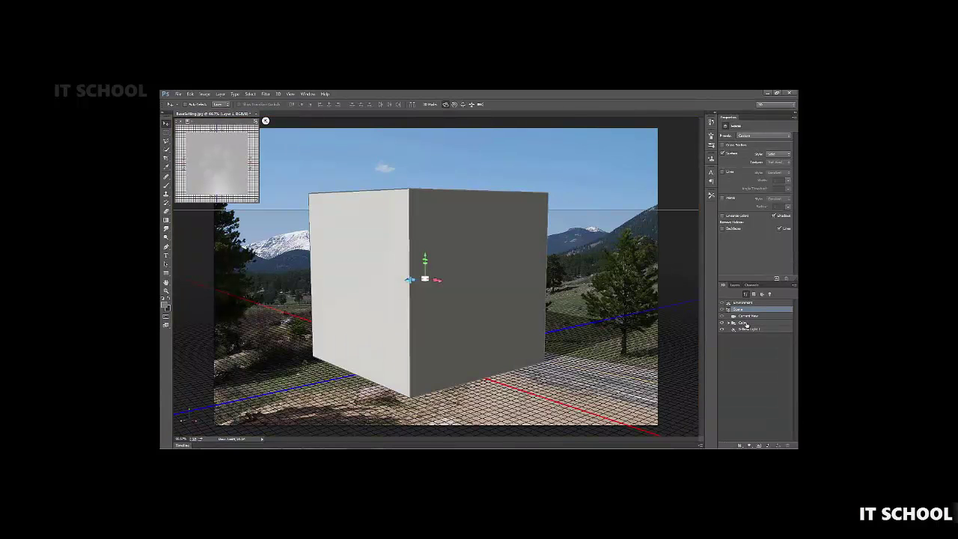
pyautogui.moveTo(426, 279); pyautogui.dragTo(445, 333)
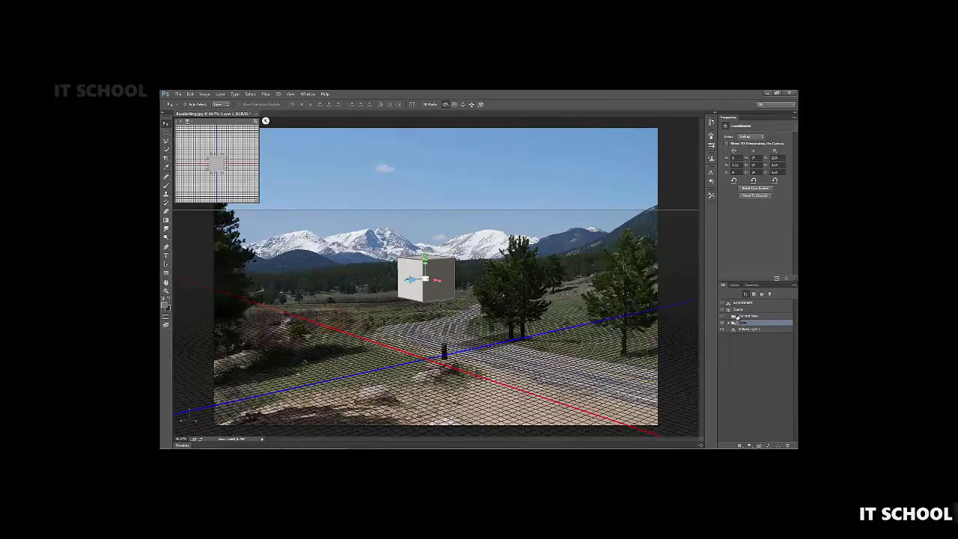
# Look up the lens focal length in the photo's camera metadata and close the file information
pyautogui.click(178, 94)
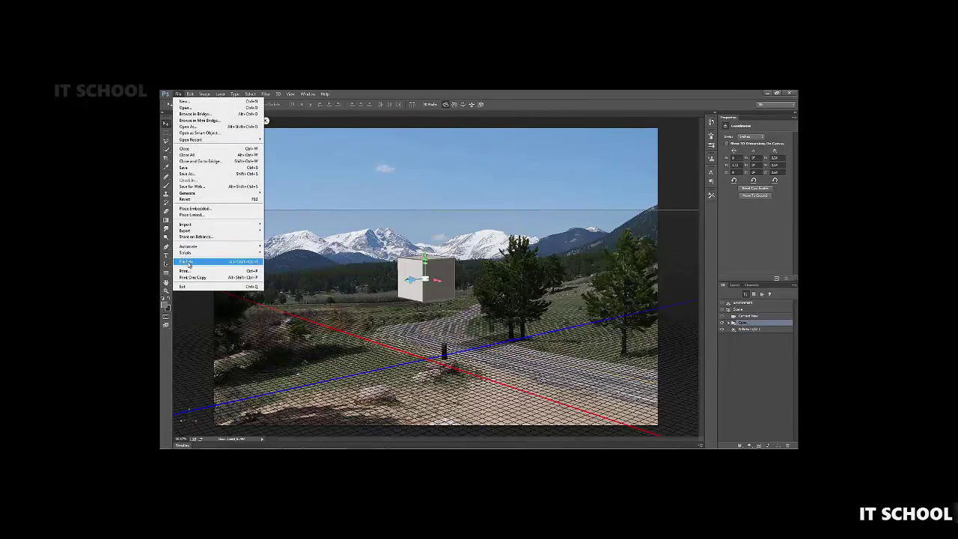
pyautogui.click(391, 271)
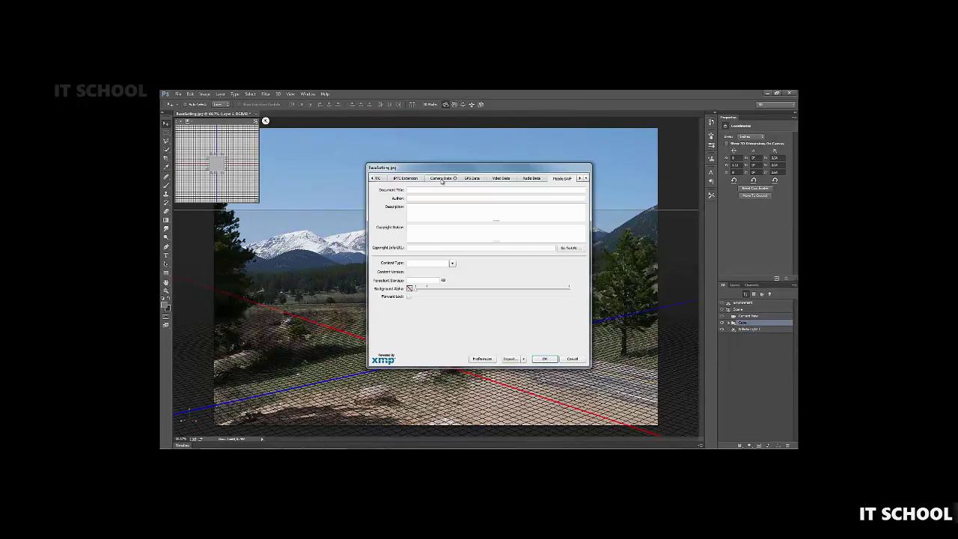
pyautogui.click(441, 179)
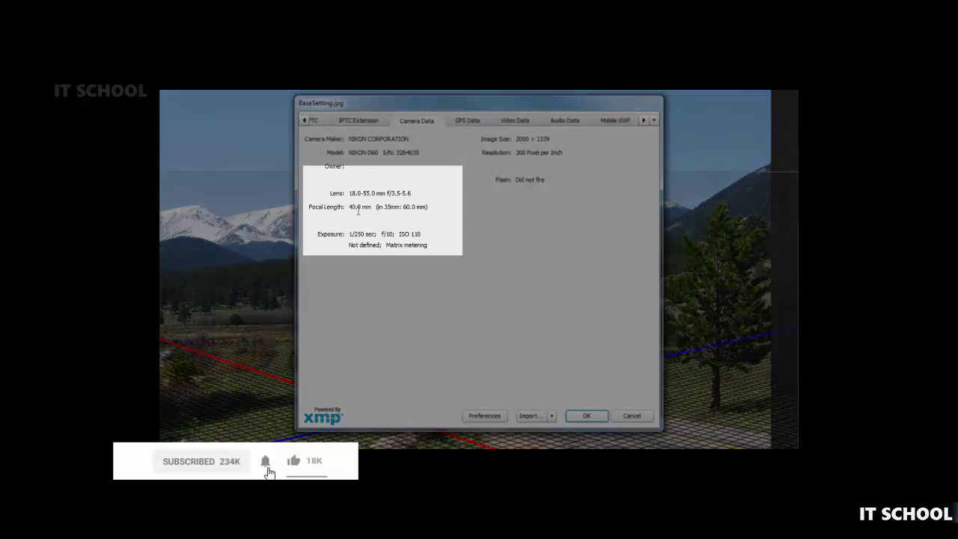
pyautogui.doubleClick(359, 208)
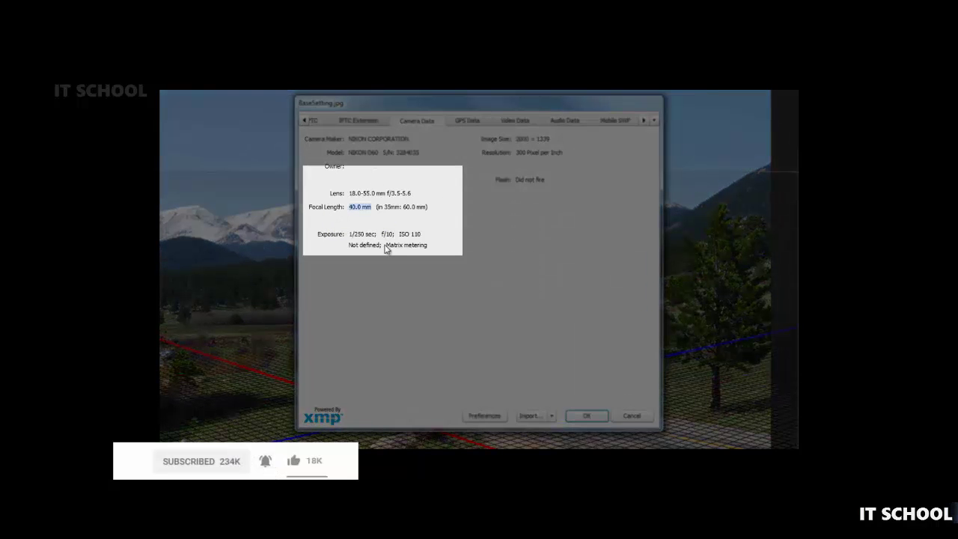
pyautogui.click(588, 417)
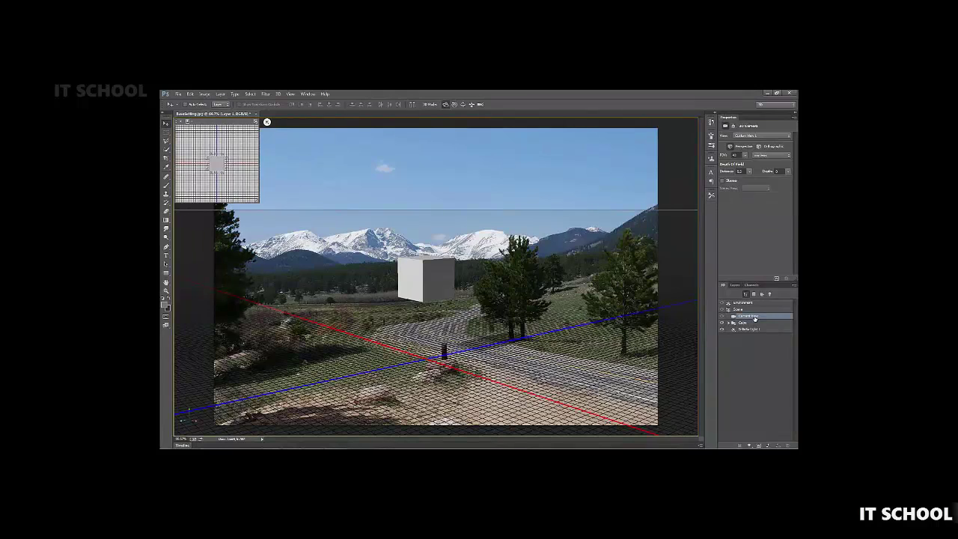
# Set the current view camera's field of view to a 40 mm lens
pyautogui.doubleClick(733, 155)
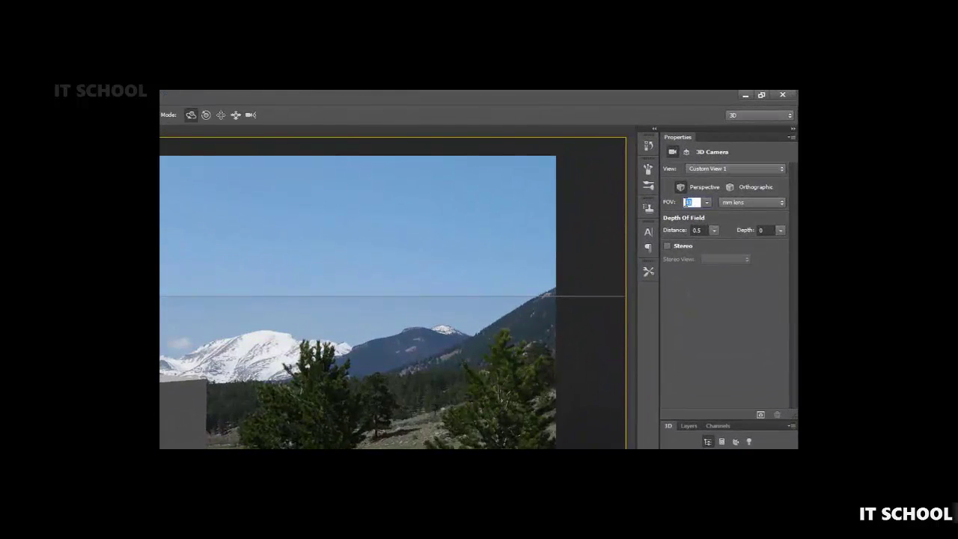
pyautogui.write('40')
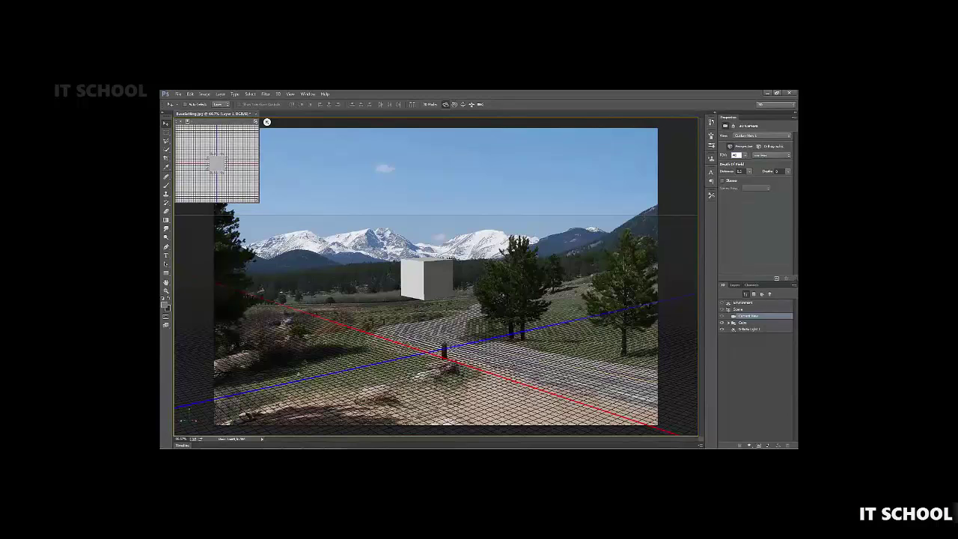
# Orbit the camera until the horizon line and ground grid match the photo's distant horizon and road perspective
pyautogui.click(567, 382)
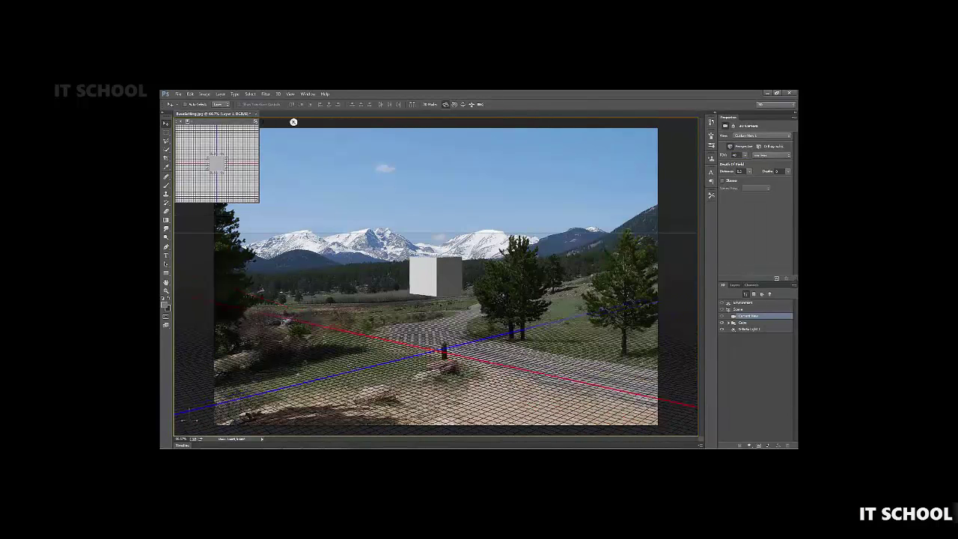
pyautogui.moveTo(567, 382); pyautogui.dragTo(567, 390)
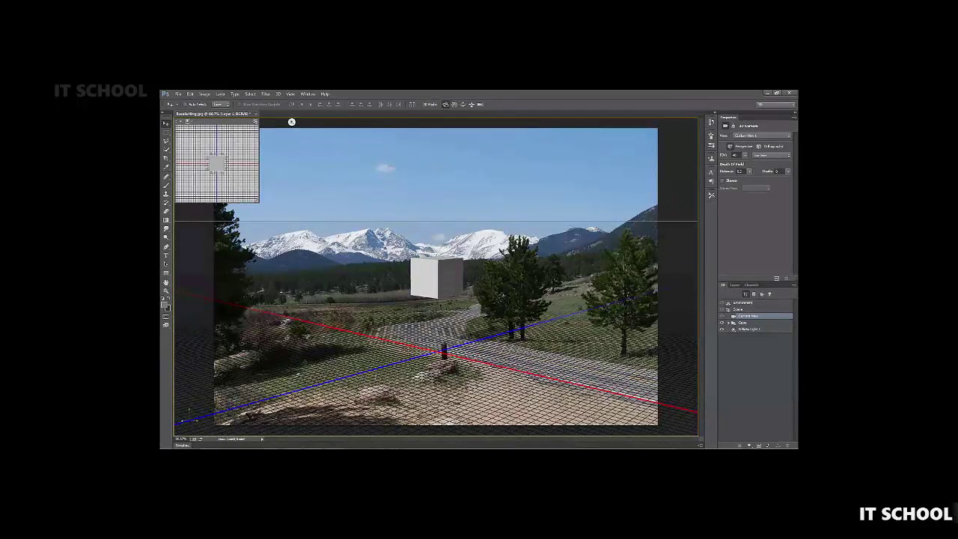
pyautogui.moveTo(291, 121); pyautogui.dragTo(580, 121)
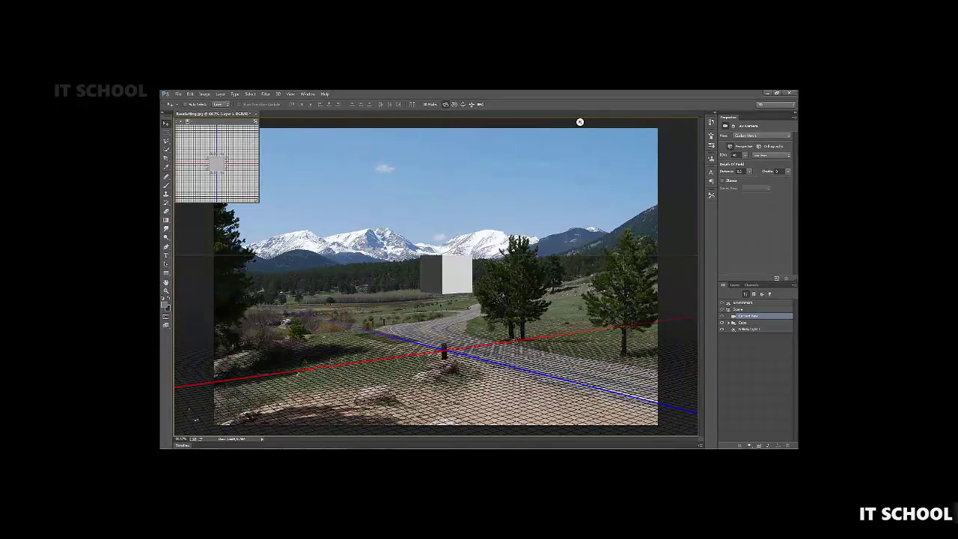
pyautogui.click(735, 126)
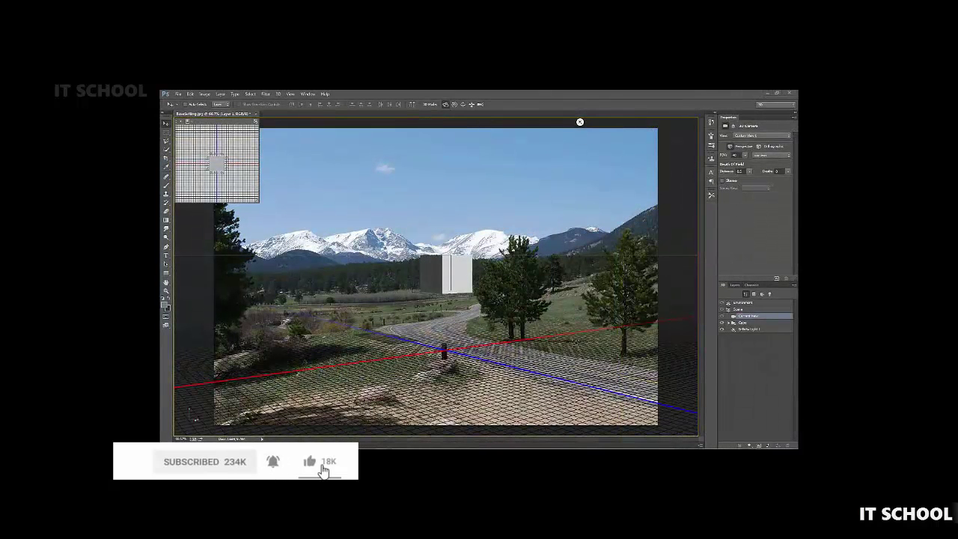
# Move the cube to the ground plane and slide it along the ground onto the road near the two trees
pyautogui.click(745, 323)
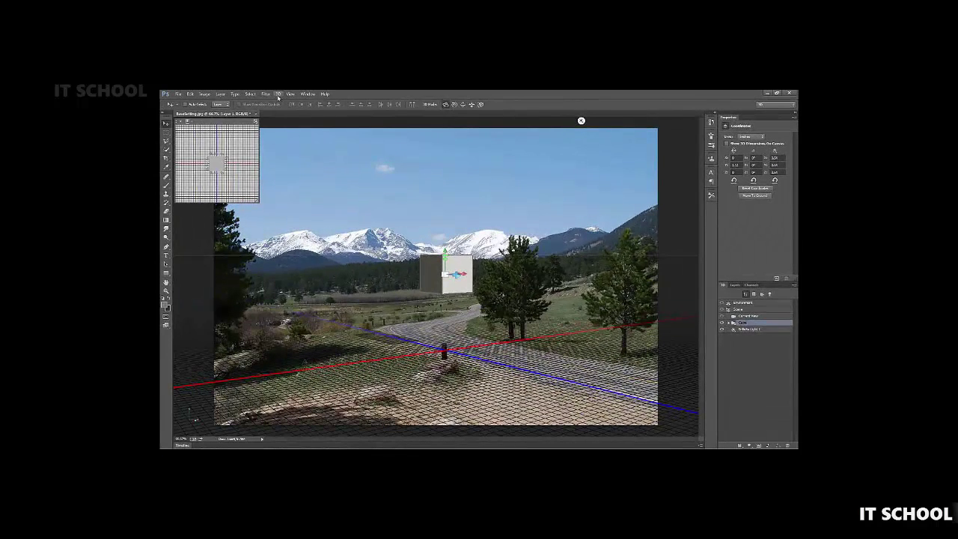
pyautogui.click(277, 94)
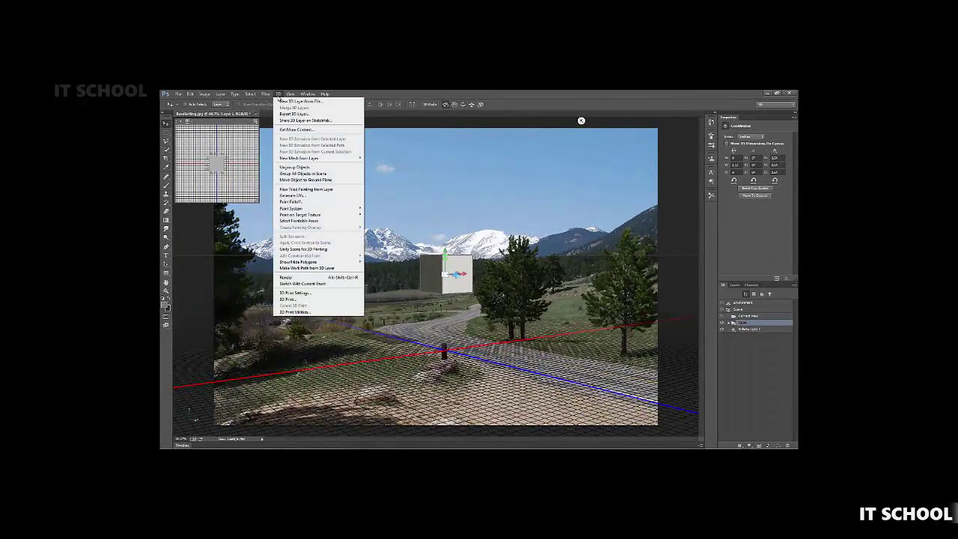
pyautogui.click(315, 180)
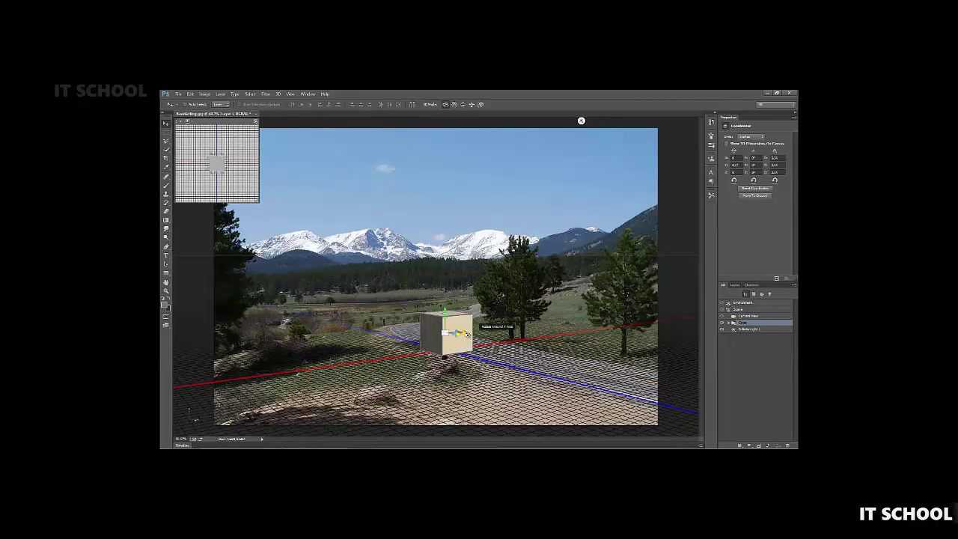
pyautogui.moveTo(458, 332); pyautogui.dragTo(570, 347)
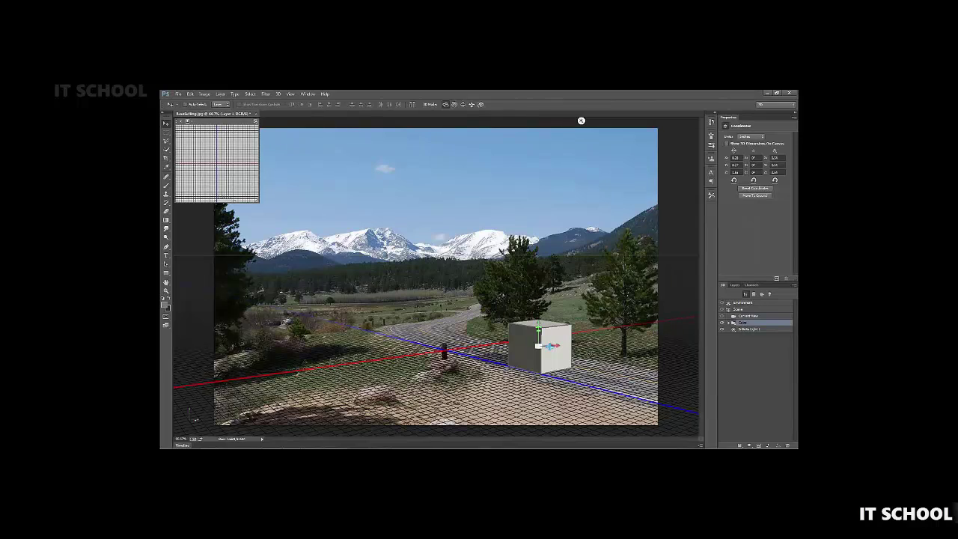
# Aim the infinite light from the upper left so the cube's shading and shadow match the sunlight in the photo
pyautogui.click(744, 330)
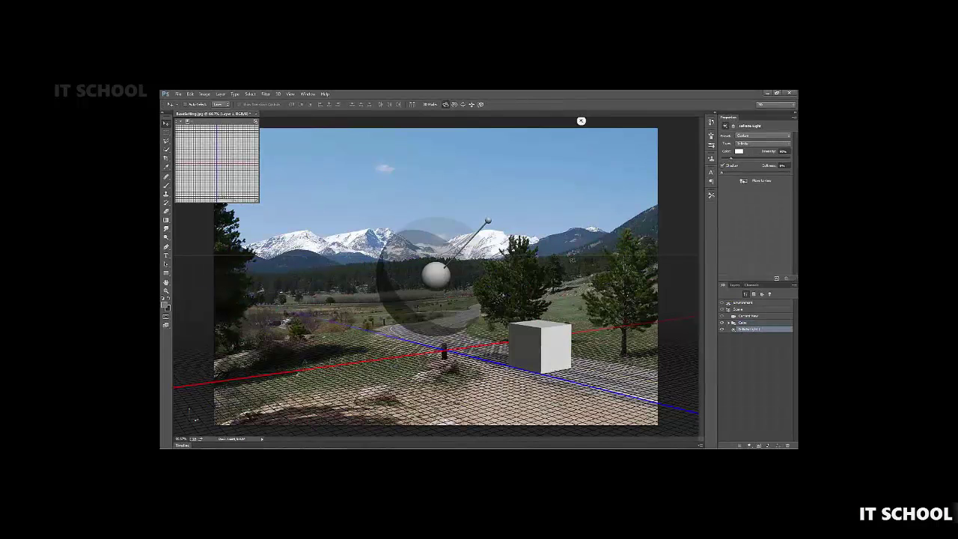
pyautogui.moveTo(487, 222)
pyautogui.mouseDown()
pyautogui.moveTo(435, 214)
pyautogui.moveTo(385, 232)
pyautogui.moveTo(350, 226)
pyautogui.moveTo(354, 206)
pyautogui.mouseUp()
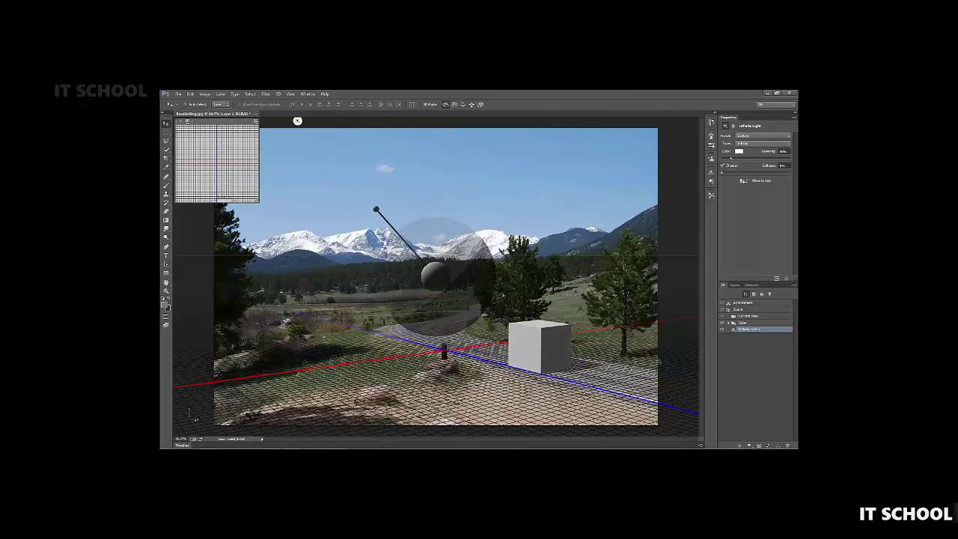
pyautogui.moveTo(297, 121); pyautogui.dragTo(292, 121)
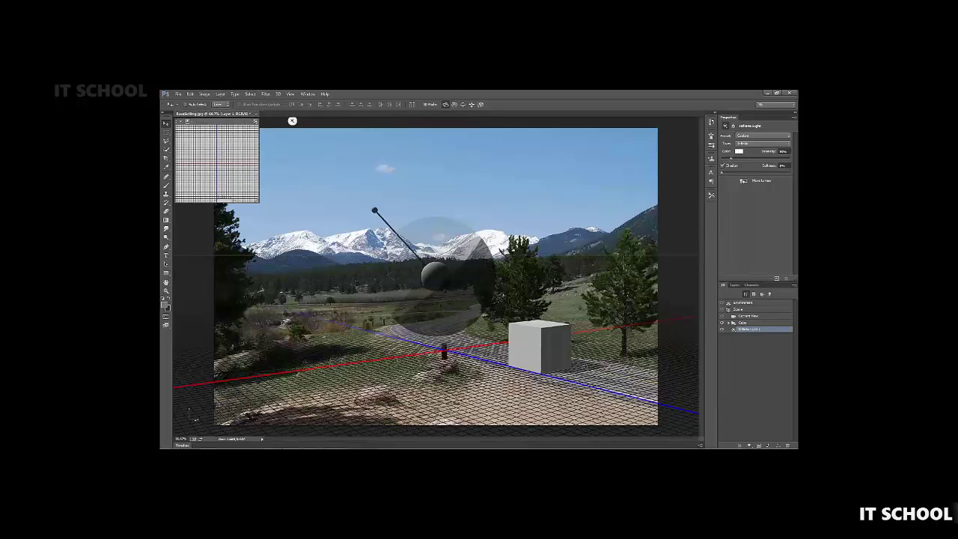
# Adjust the ground plane's shadow opacity in the environment settings and check the cube's shadow without the 3D overlays
pyautogui.click(745, 303)
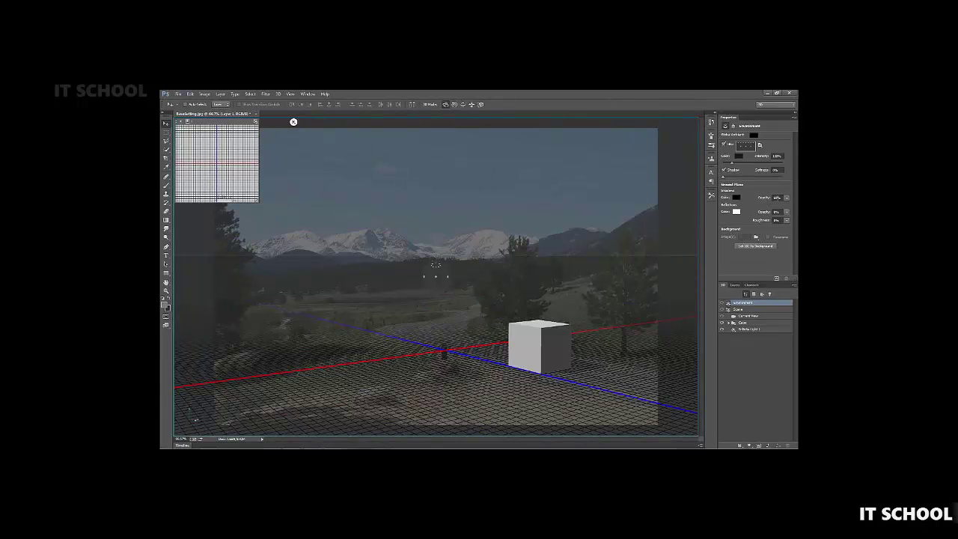
pyautogui.click(777, 197)
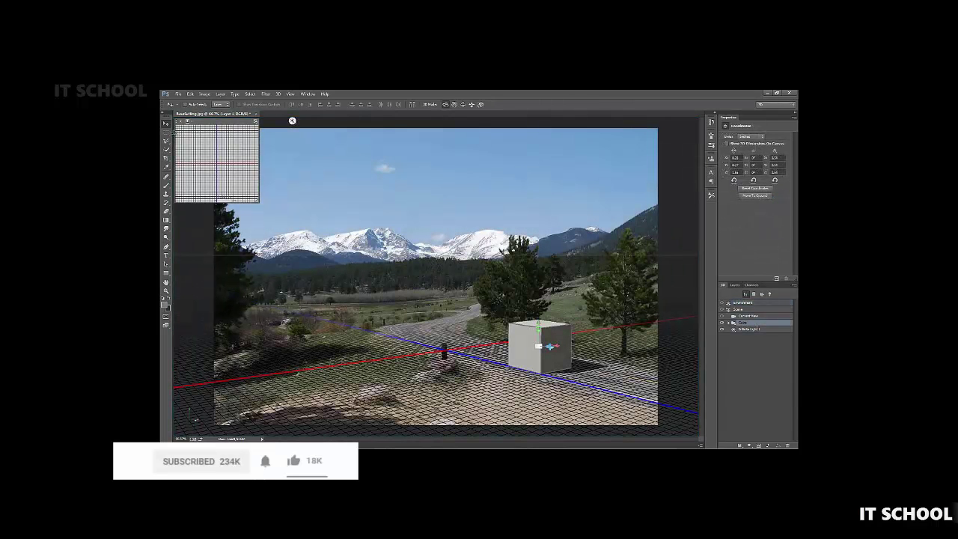
pyautogui.press('m')
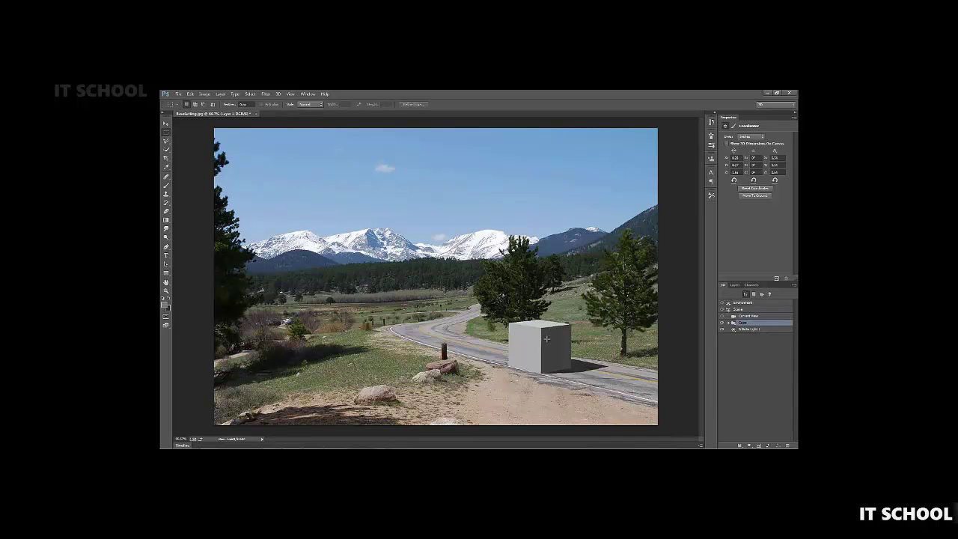
pyautogui.press('v')
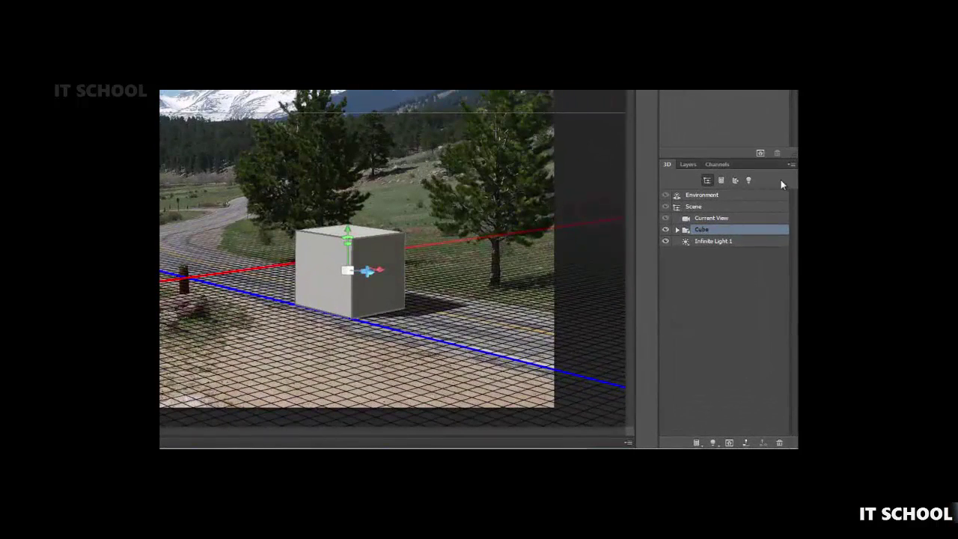
# Replace the cube's mesh with the jeep-wrangler 3DS model
pyautogui.click(792, 166)
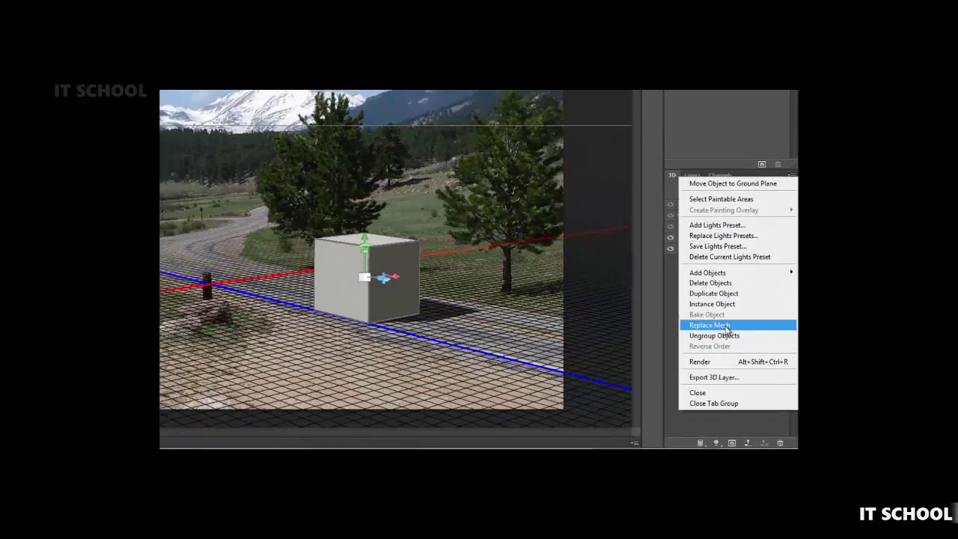
pyautogui.click(723, 322)
pyautogui.click(409, 170)
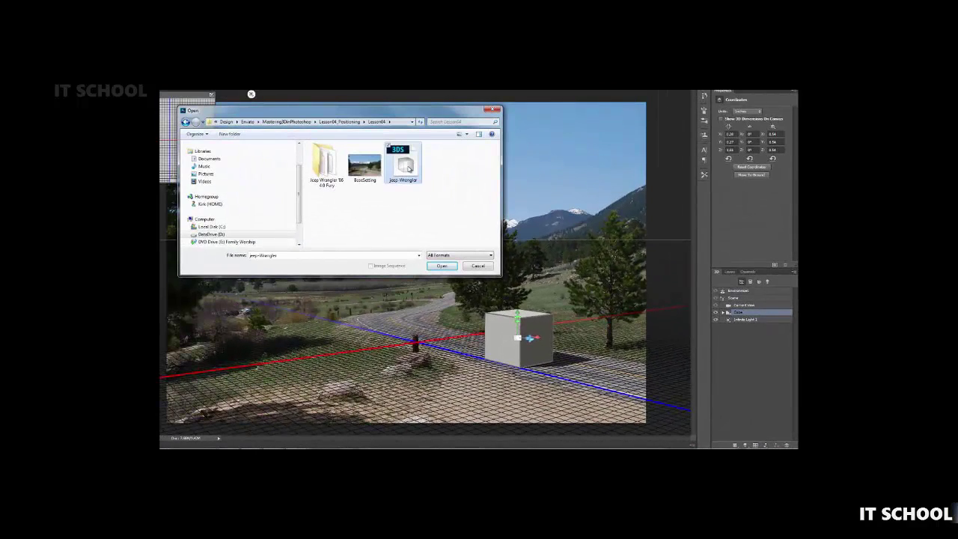
pyautogui.click(441, 266)
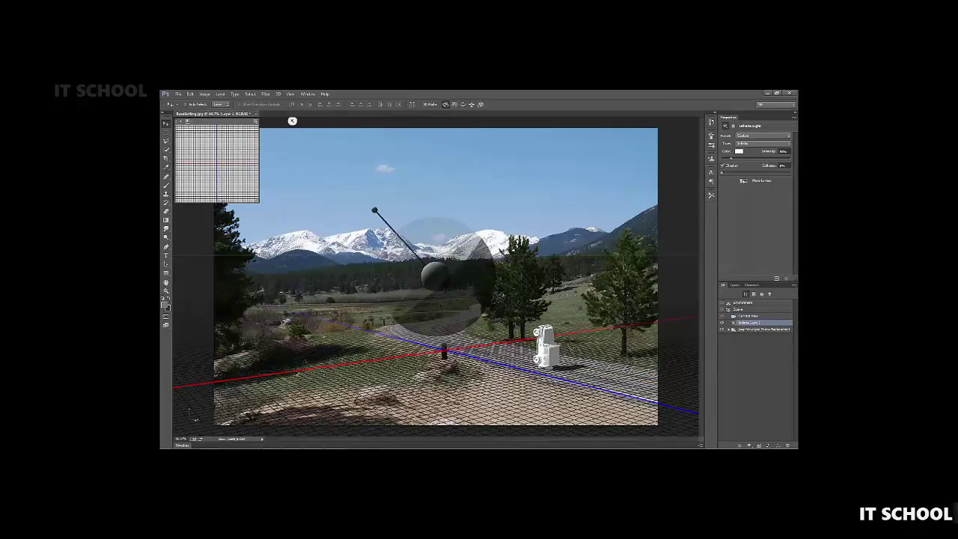
# Rotate the Jeep upright to face along the road, move it to the ground plane and scale it up uniformly
pyautogui.click(754, 331)
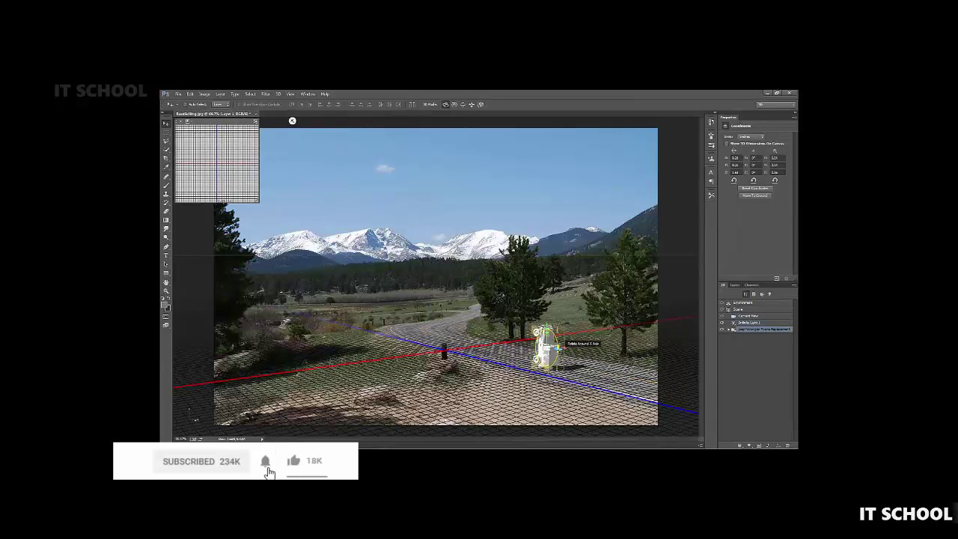
pyautogui.moveTo(558, 346)
pyautogui.mouseDown()
pyautogui.moveTo(555, 321)
pyautogui.moveTo(557, 347)
pyautogui.mouseUp()
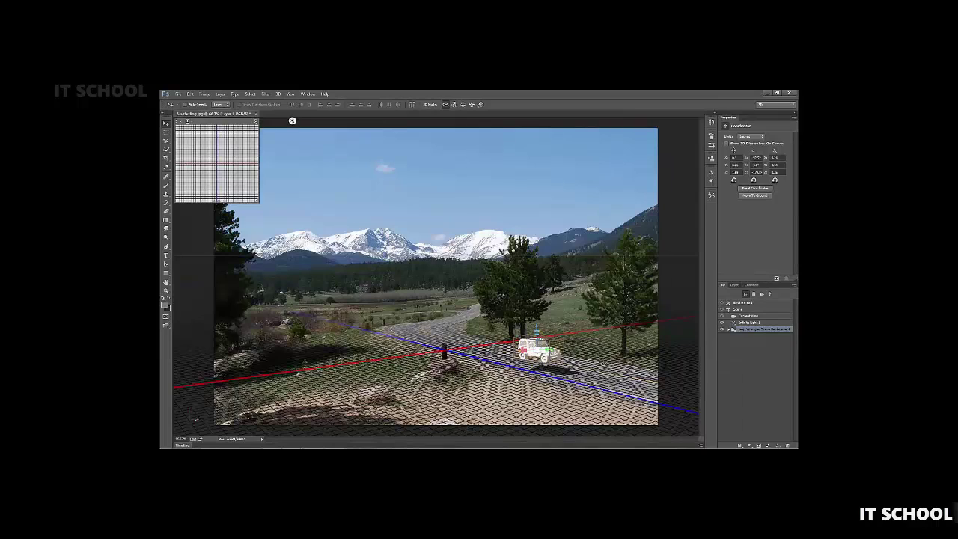
pyautogui.click(753, 196)
pyautogui.moveTo(538, 346); pyautogui.dragTo(553, 331)
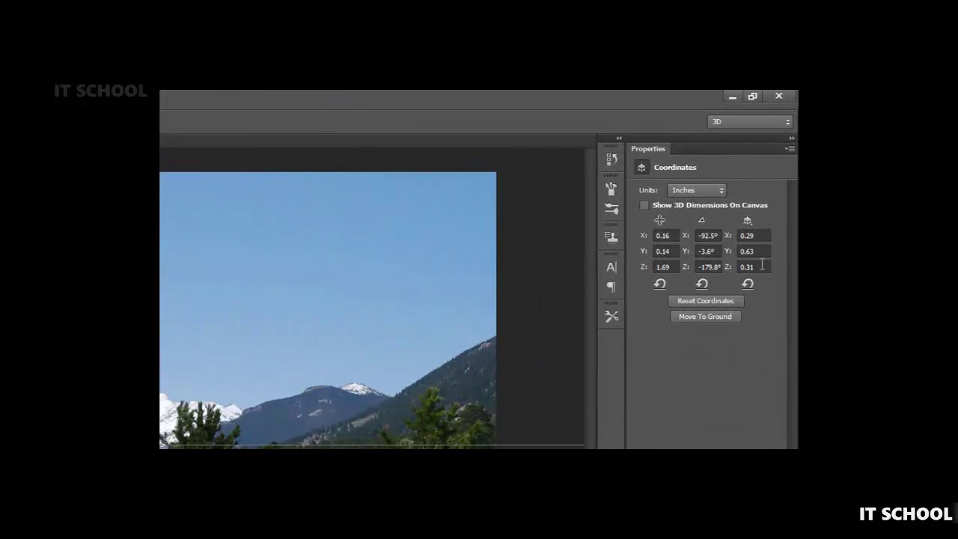
# Switch the Jeep's size coordinates from Dimensions to Scale and move the Jeep to the ground plane again
pyautogui.click(749, 224)
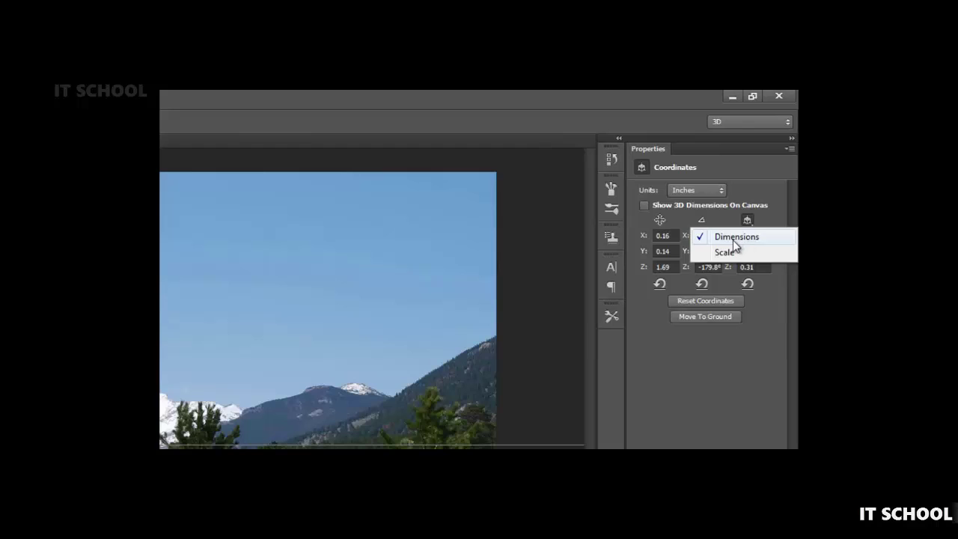
pyautogui.click(733, 253)
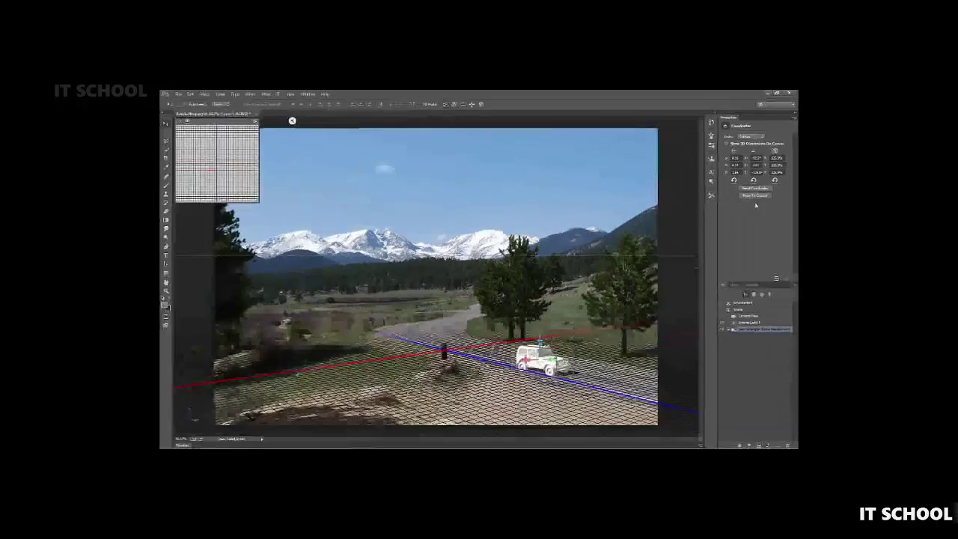
pyautogui.click(718, 316)
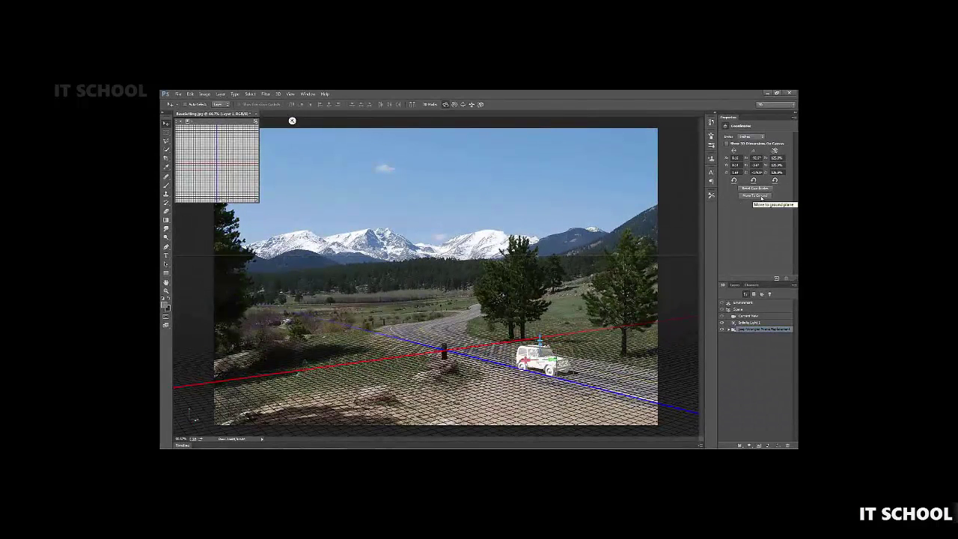
pyautogui.click(758, 196)
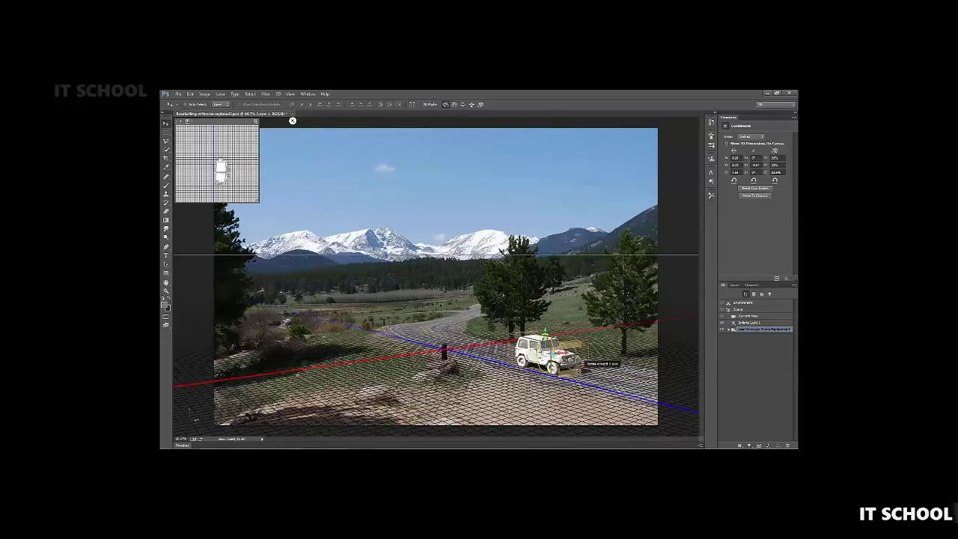
# Move the enlarged Jeep to the ground plane and fine-tune its height along the Y axis so its tires meet the road
pyautogui.hotkey('ctrl', '+')
pyautogui.hotkey('ctrl', '+')
pyautogui.hotkey('ctrl', '+')
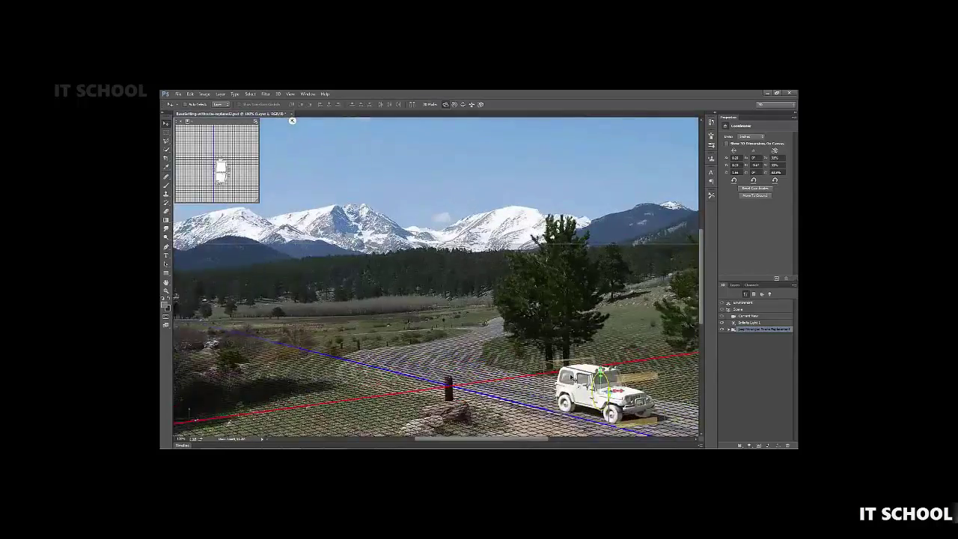
pyautogui.moveTo(595, 402); pyautogui.dragTo(364, 187)
pyautogui.moveTo(406, 305); pyautogui.dragTo(375, 298)
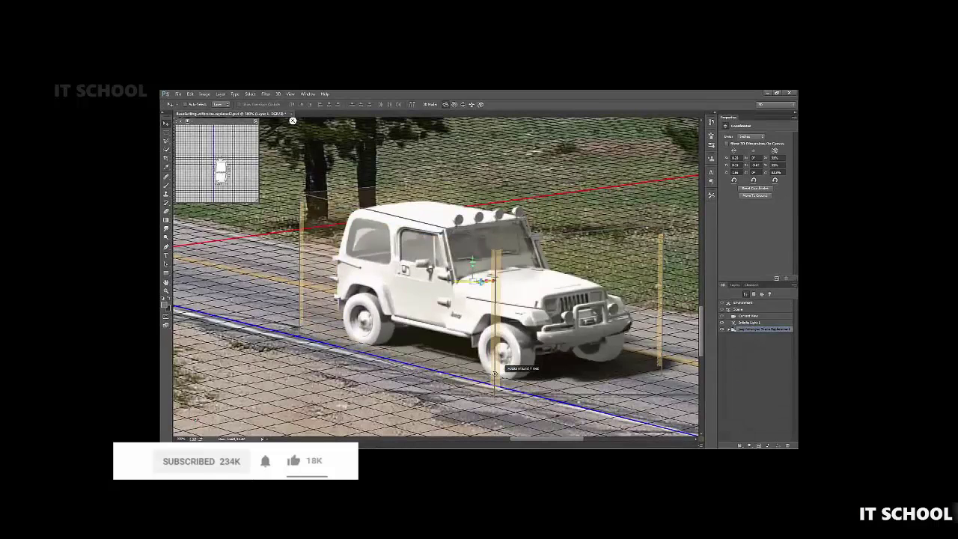
pyautogui.click(752, 196)
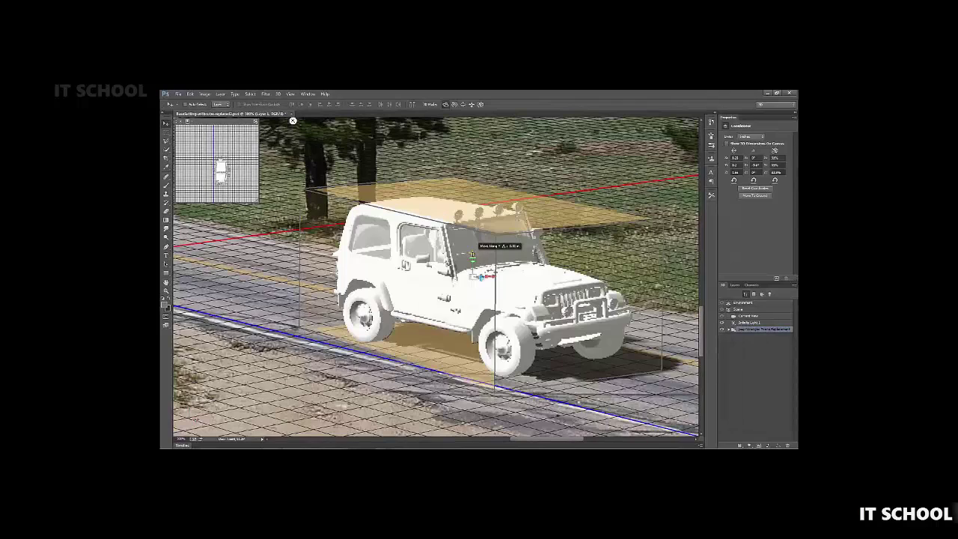
pyautogui.moveTo(472, 256); pyautogui.dragTo(473, 259)
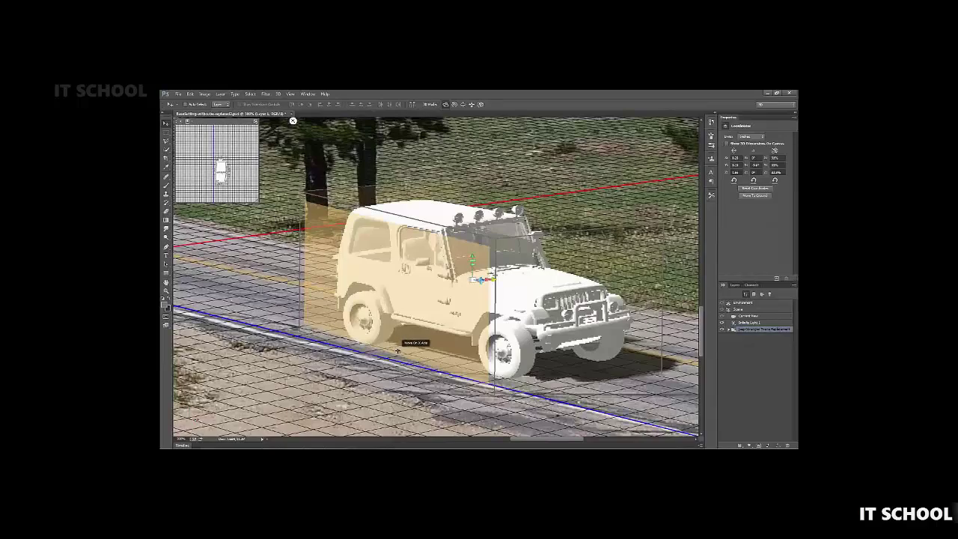
# Select a rectangular area around the Jeep and its shadow, render only that area and inspect the result in the full photo
pyautogui.hotkey('ctrl', '-')
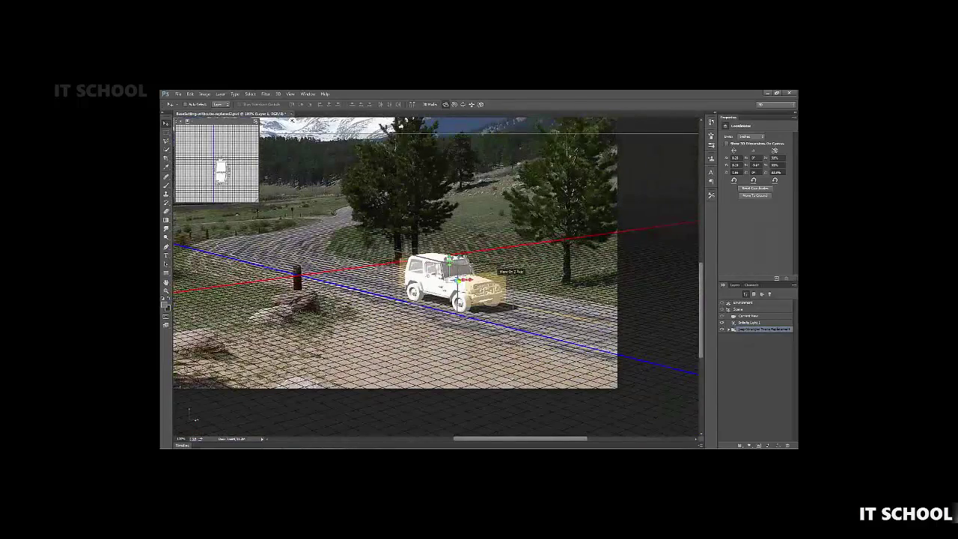
pyautogui.press('m')
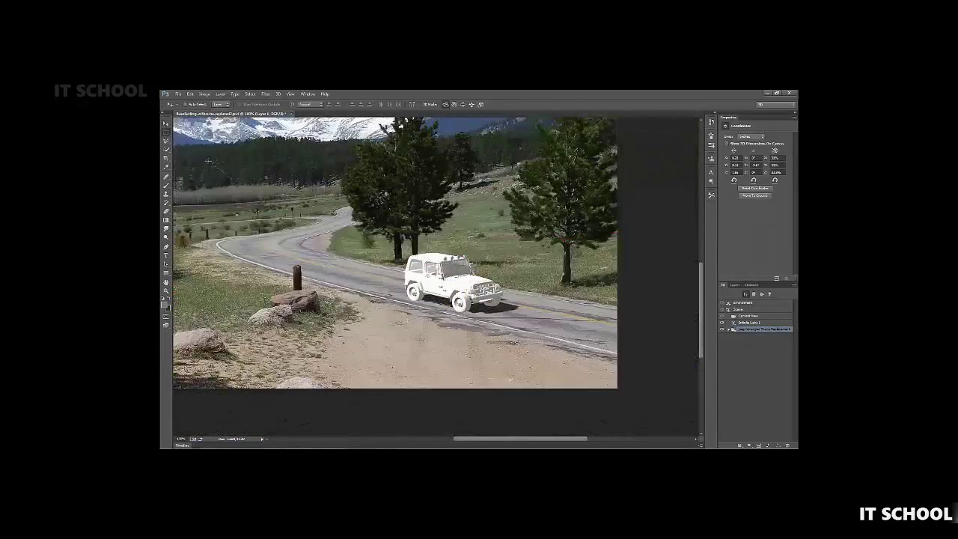
pyautogui.moveTo(370, 225); pyautogui.dragTo(552, 341)
pyautogui.click(776, 279)
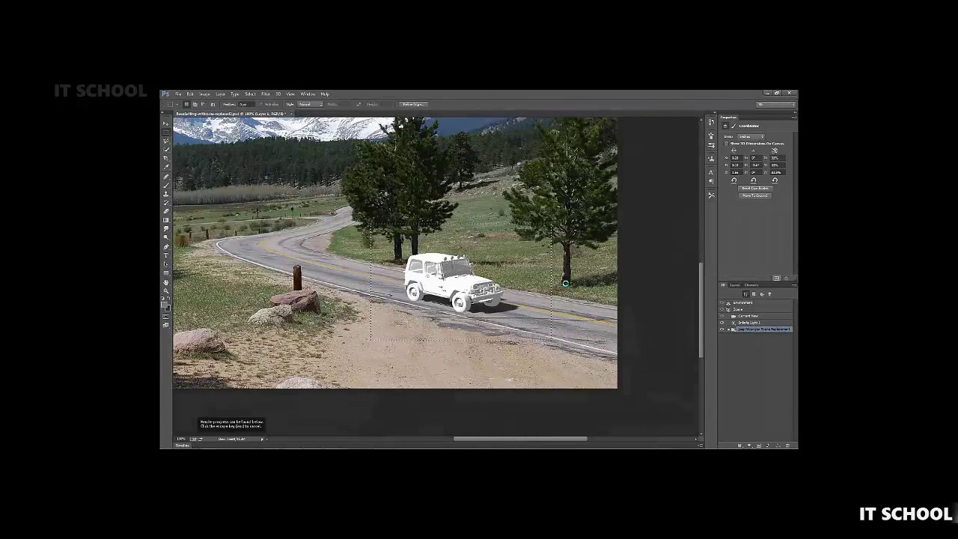
pyautogui.hotkey('ctrl', '+')
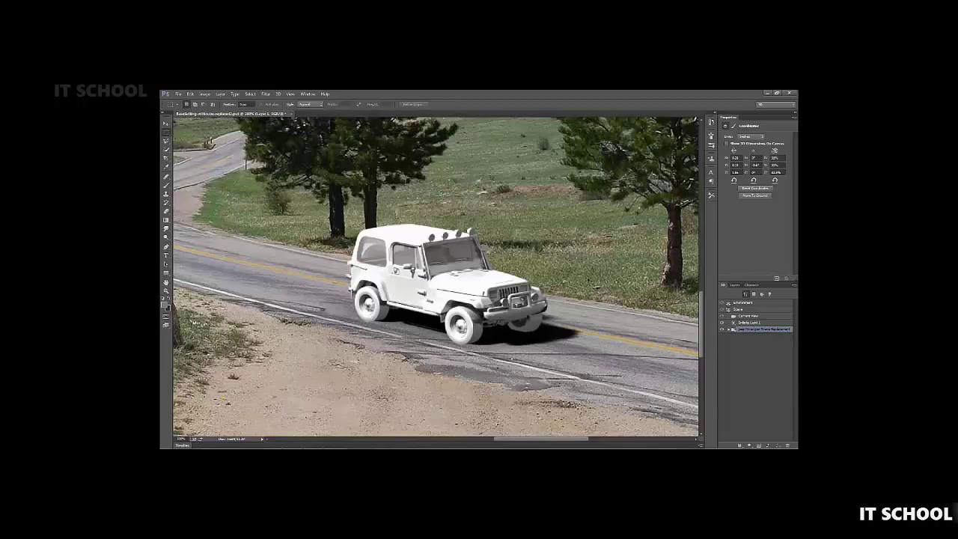
pyautogui.hotkey('ctrl', '0')
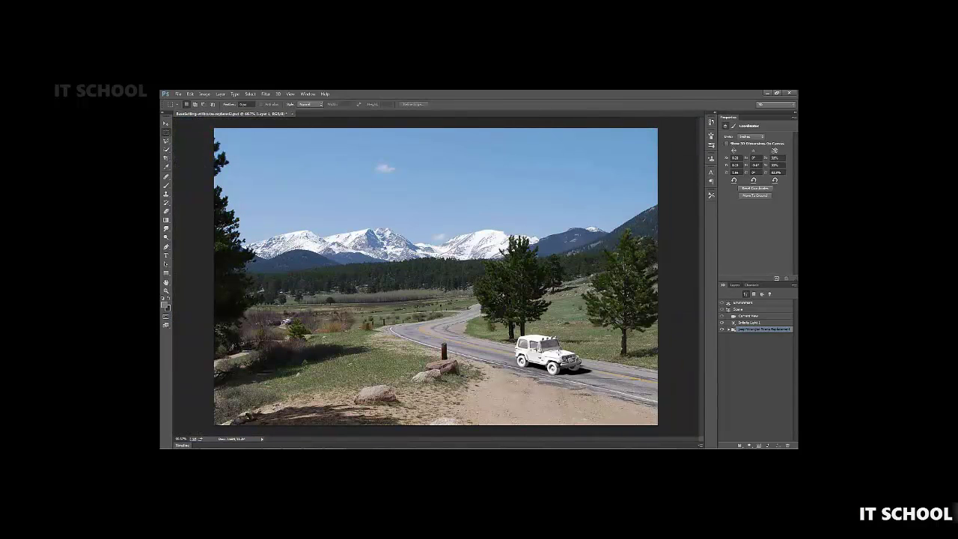